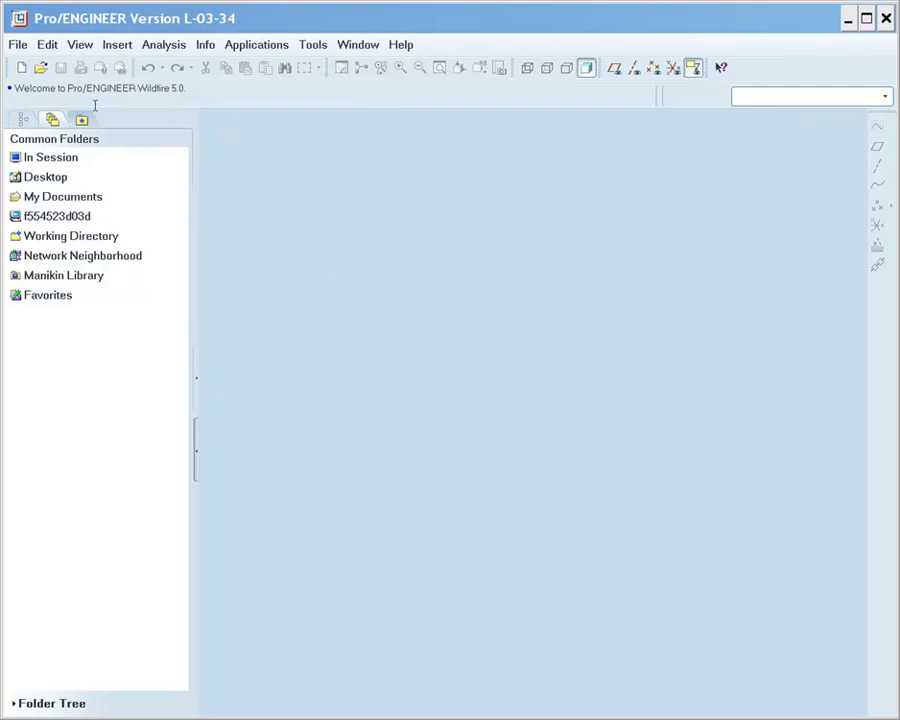
# Open 423mag.asm from the 423MAG folder and define a new simplified representation named HOUSING.
pyautogui.click(40, 68)
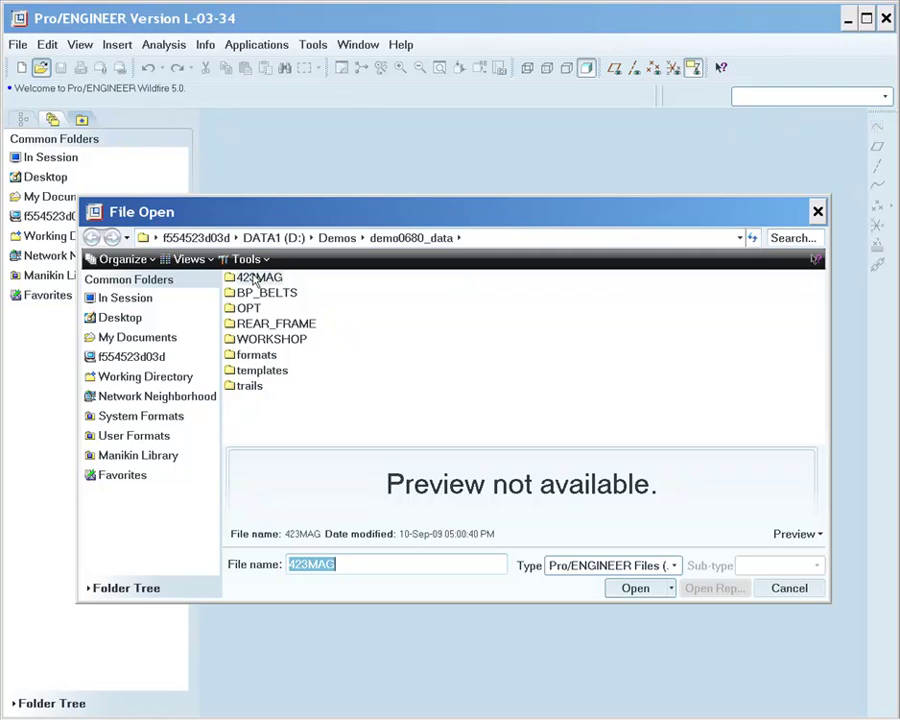
pyautogui.doubleClick(245, 278)
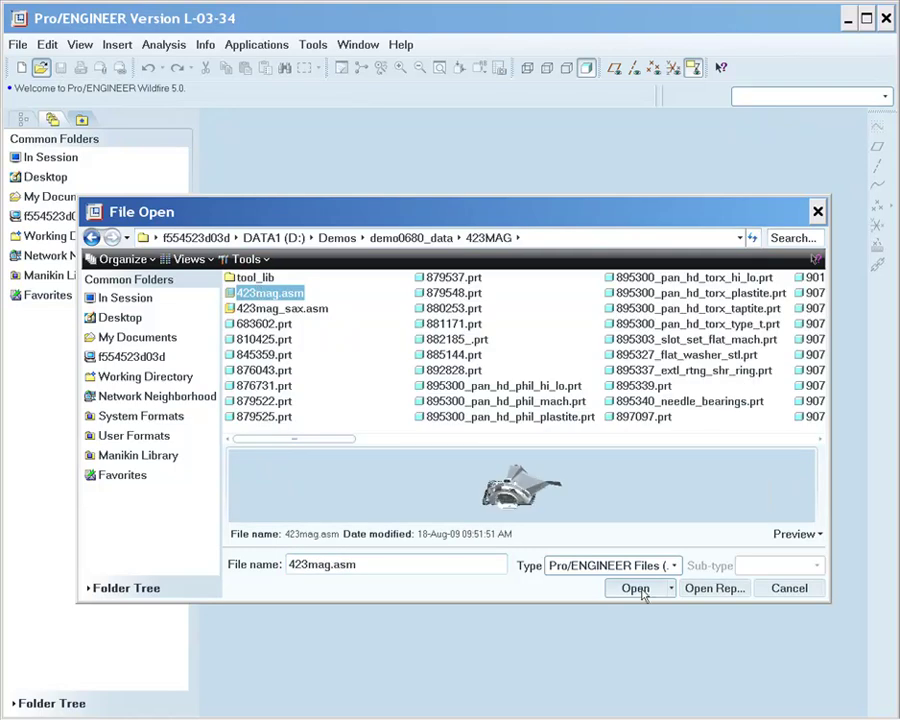
pyautogui.click(693, 588)
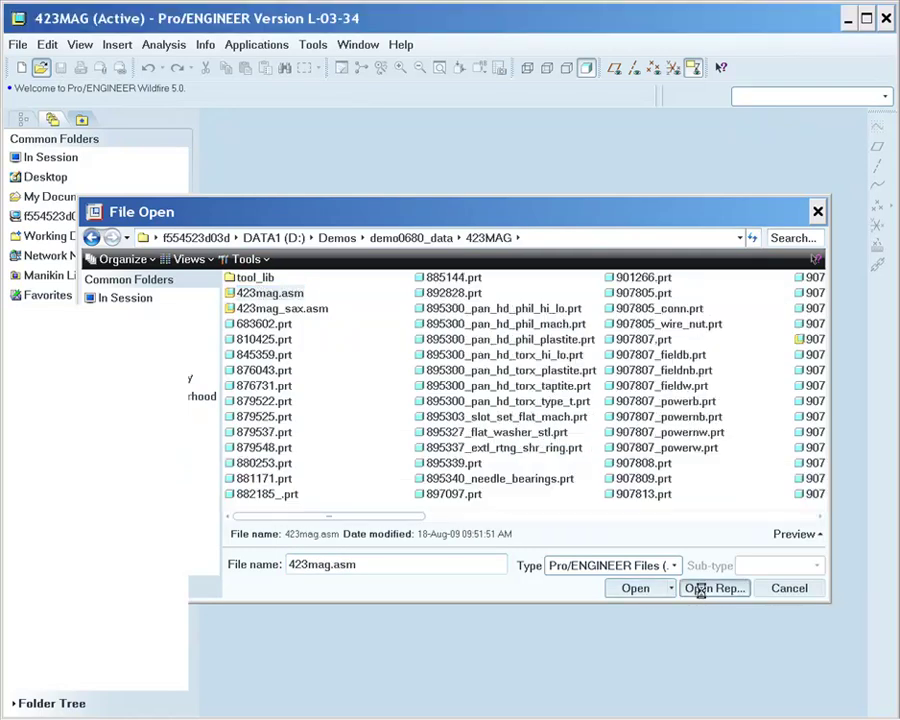
pyautogui.click(380, 454)
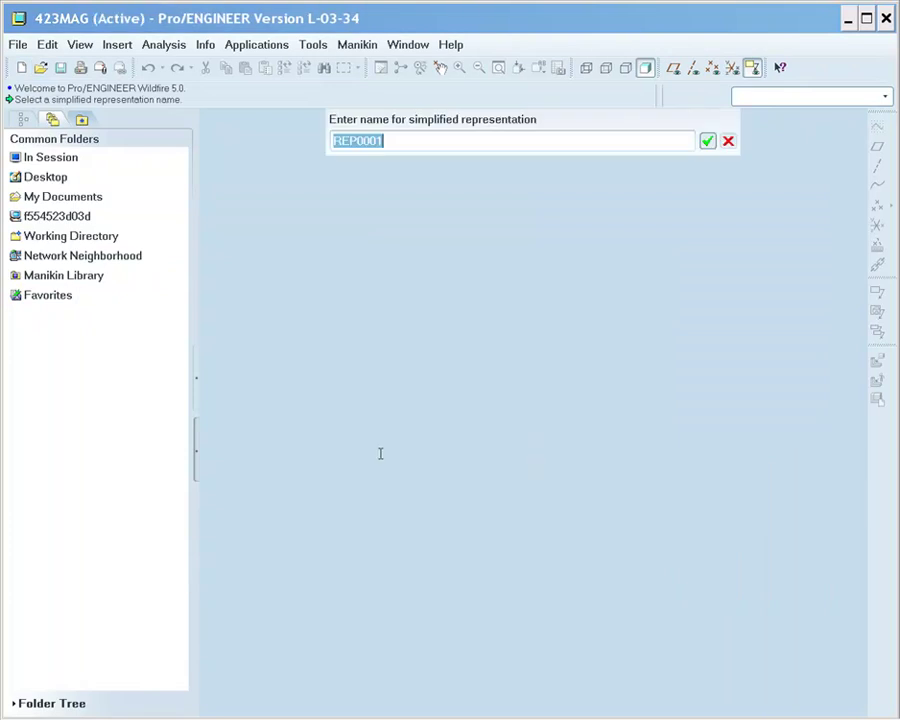
pyautogui.write('HOUSING')
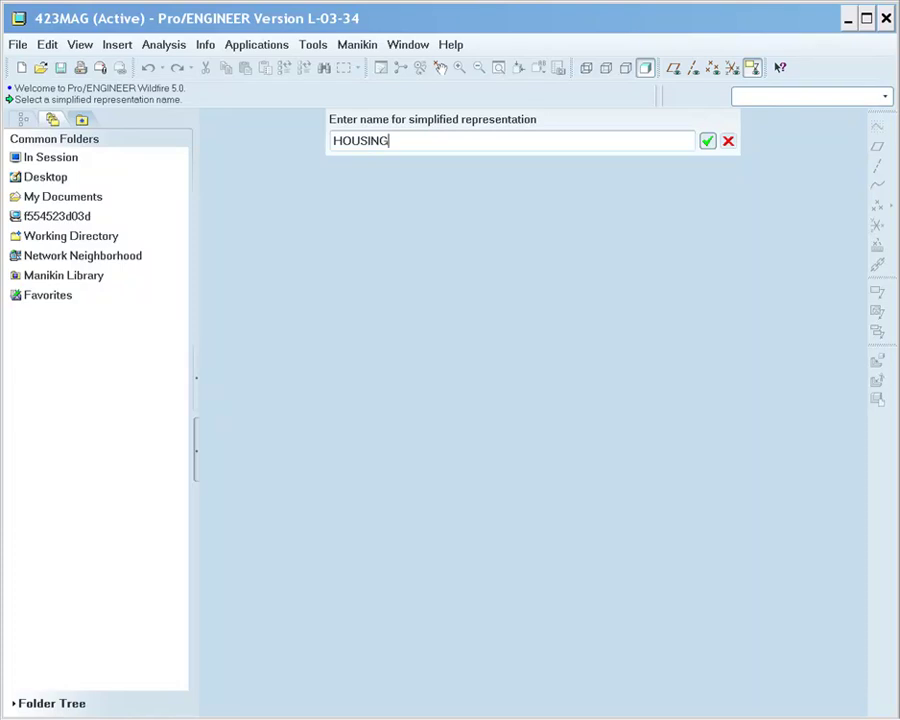
pyautogui.press('Return')
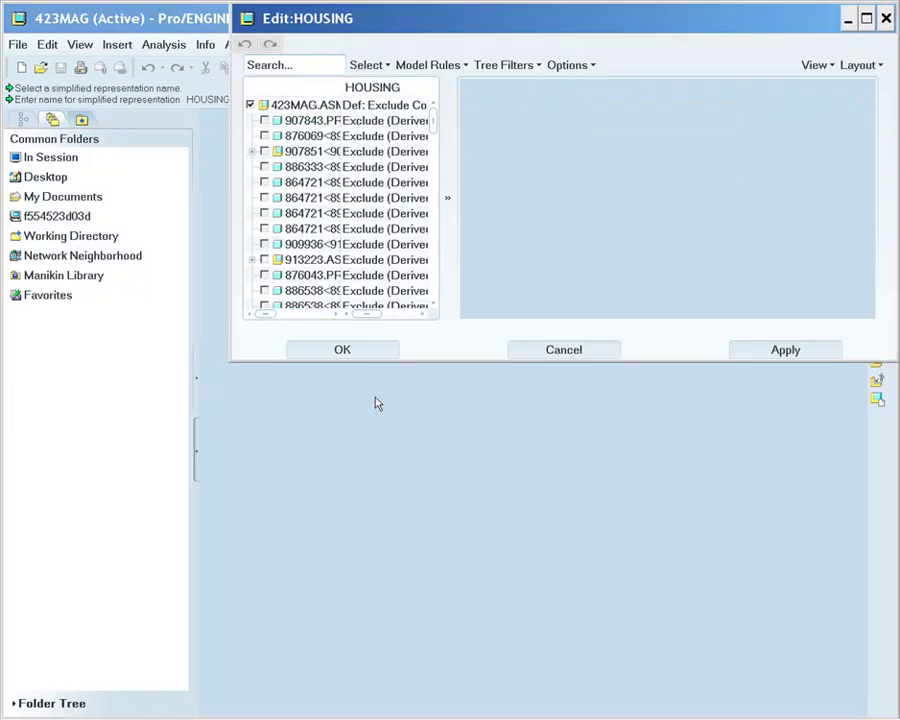
# Stretch the Edit:HOUSING dialog downward and left to show a longer component list.
pyautogui.moveTo(230, 357); pyautogui.dragTo(218, 636)
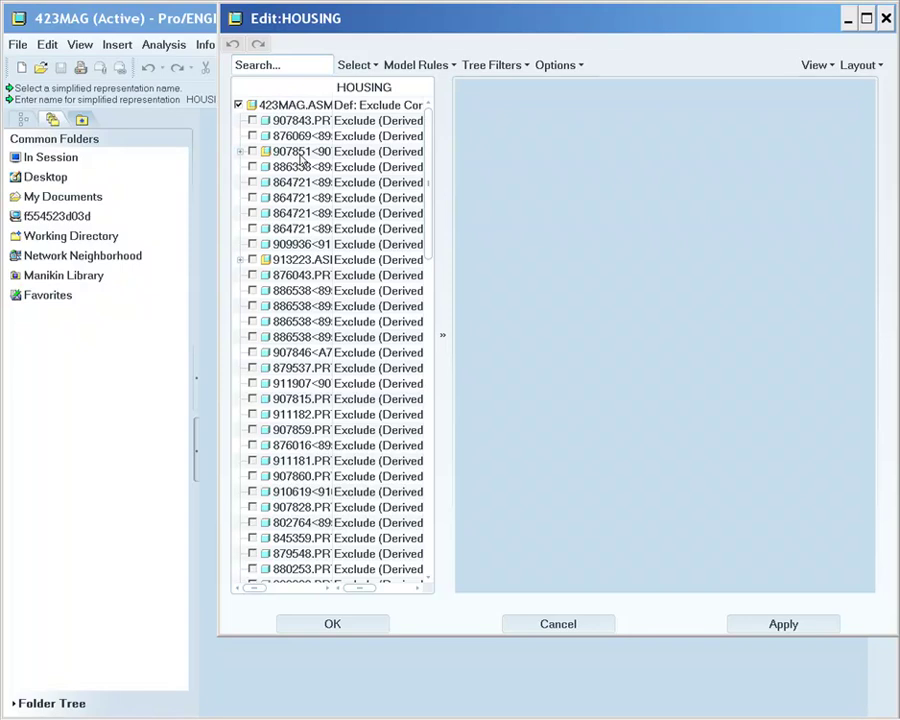
# Set the 907851 armature subassembly to Master representation in HOUSING.
pyautogui.rightClick(301, 153)
pyautogui.moveTo(331, 170)
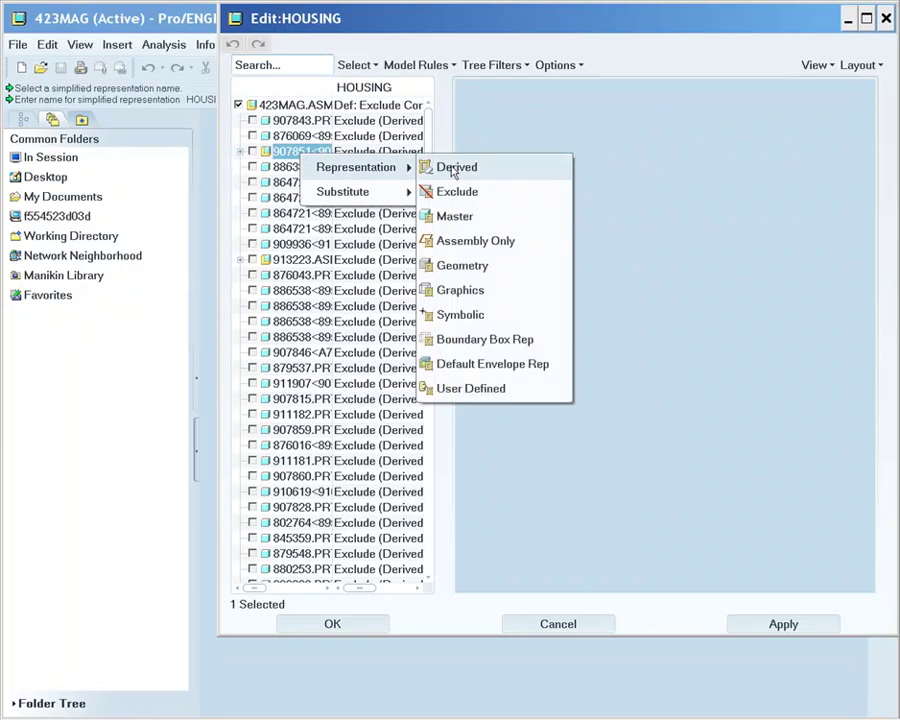
pyautogui.click(446, 216)
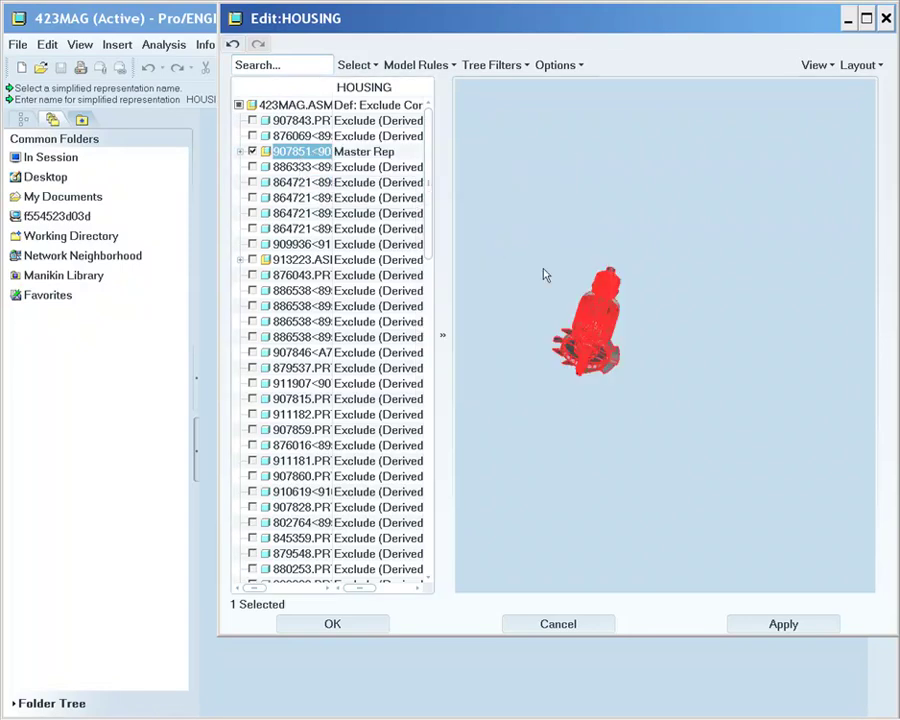
pyautogui.scroll(5, 540, 290)
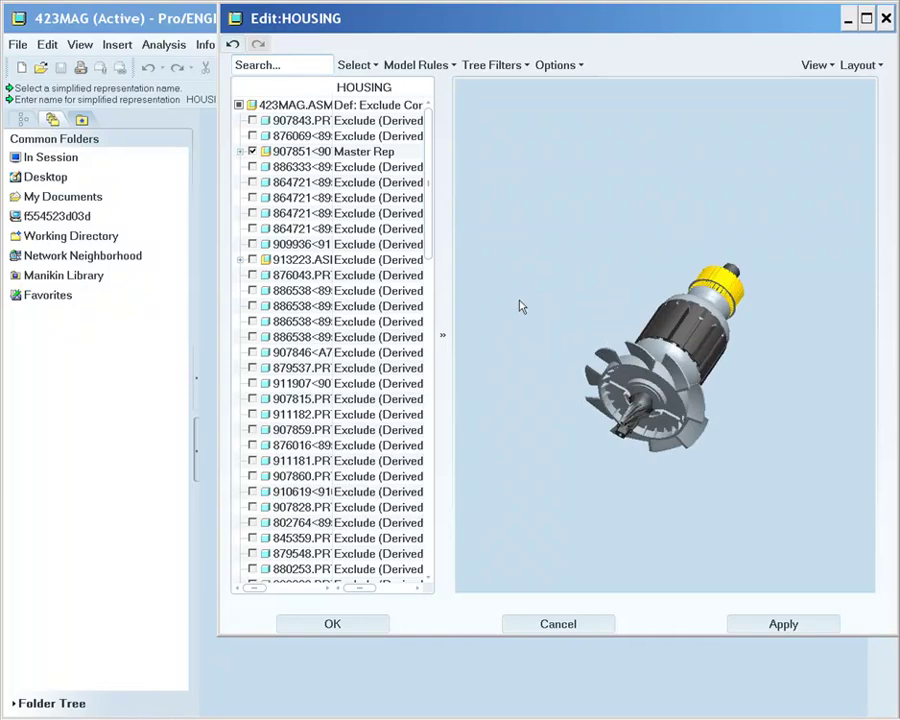
# Preview the whole saw with Show All, orbit it, and pick the motor housing part.
pyautogui.click(816, 67)
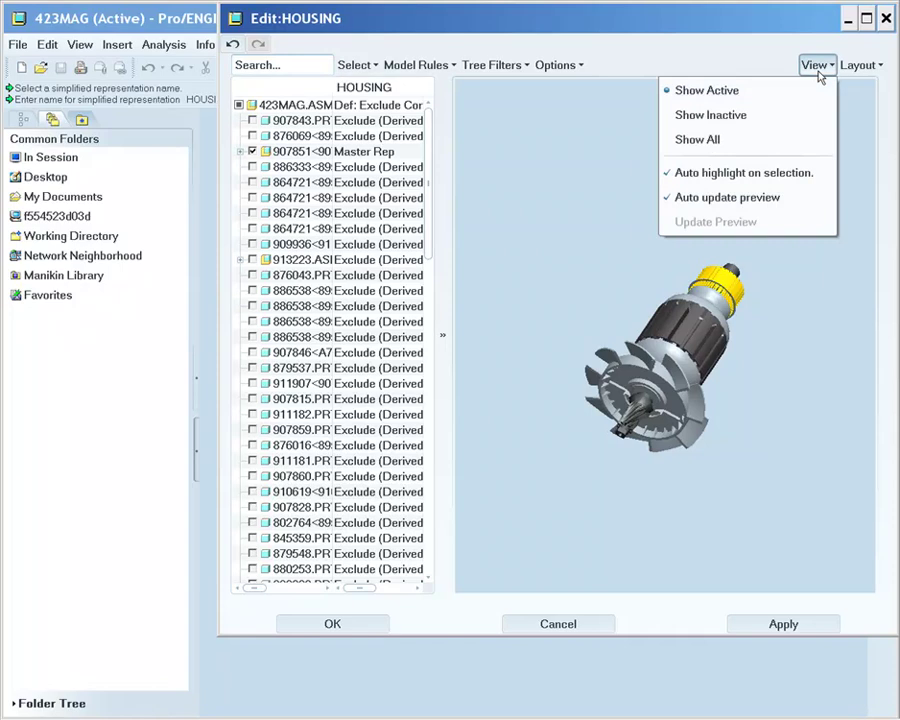
pyautogui.click(782, 136)
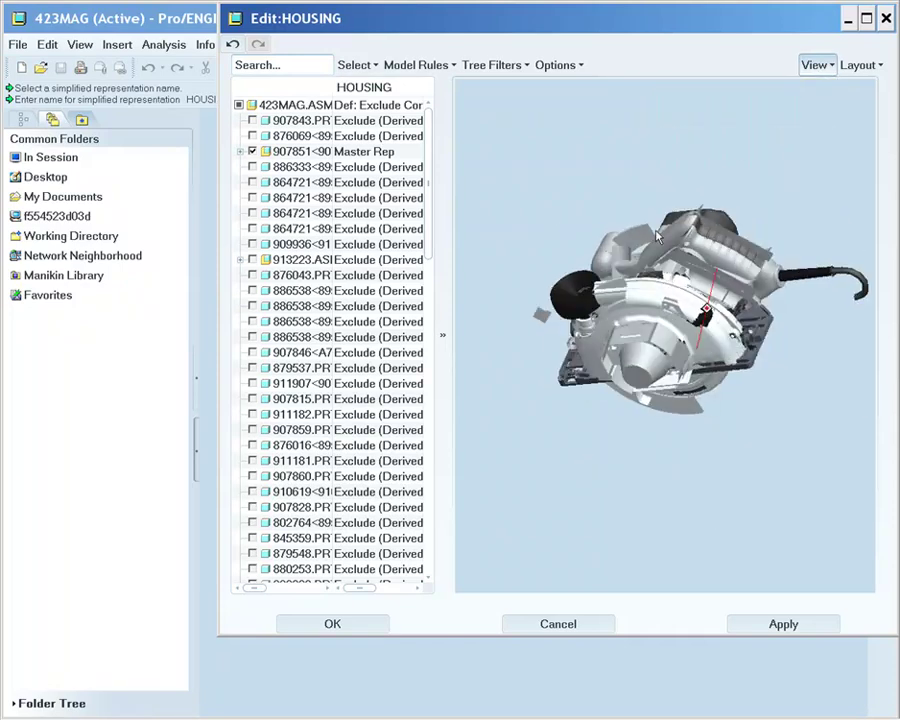
pyautogui.moveTo(660, 231)
pyautogui.mouseDown(button='middle')
pyautogui.moveTo(590, 222)
pyautogui.moveTo(608, 238)
pyautogui.moveTo(618, 233)
pyautogui.mouseUp(button='middle')
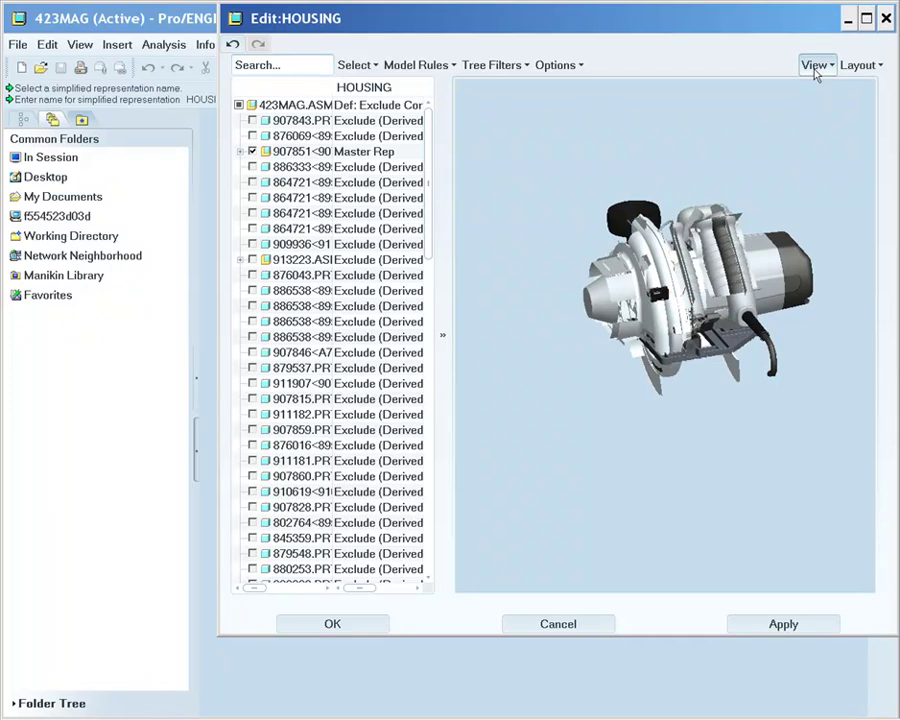
pyautogui.moveTo(765, 250); pyautogui.dragTo(779, 213, button='middle')
pyautogui.click(761, 260)
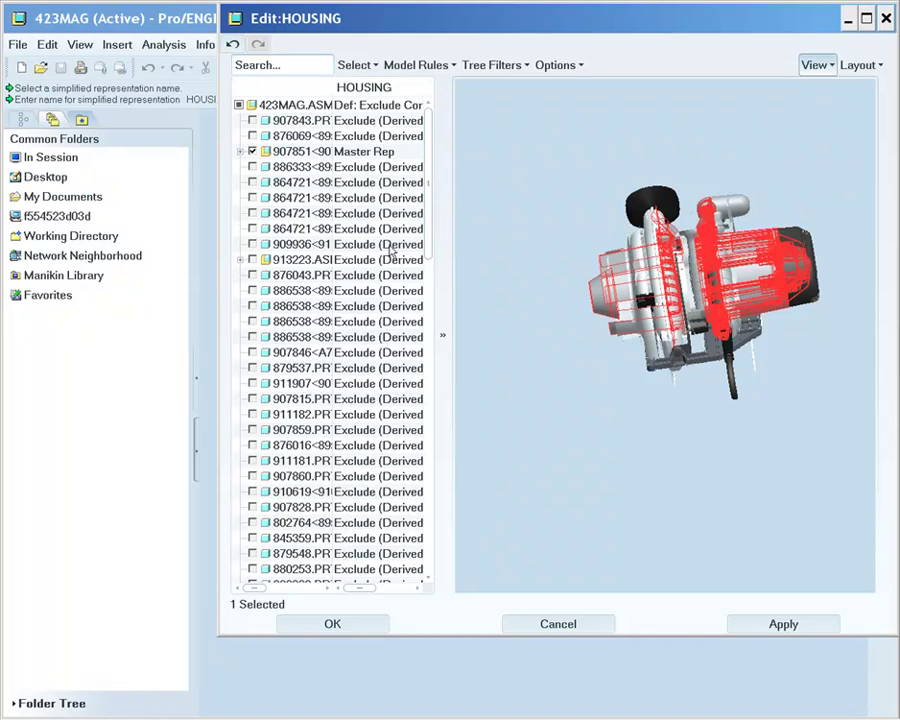
pyautogui.scroll(-7, 428, 225)
pyautogui.scroll(-3, 443, 329)
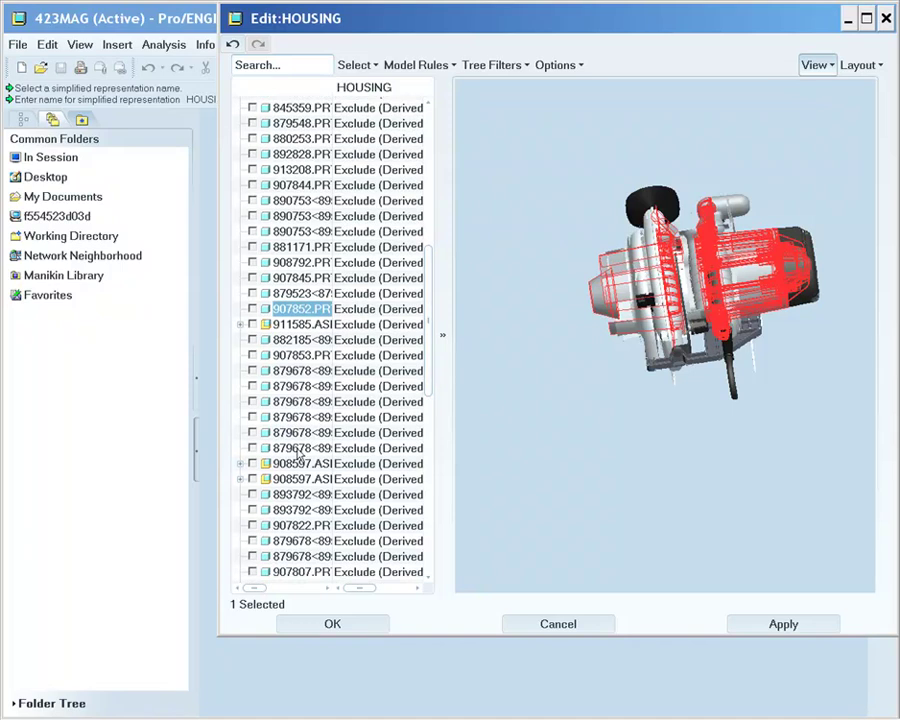
# Set the ten components from 907852 through the sixth 879678 to Master representation.
pyautogui.keyDown('shift'); pyautogui.click(297, 450); pyautogui.keyUp('shift')
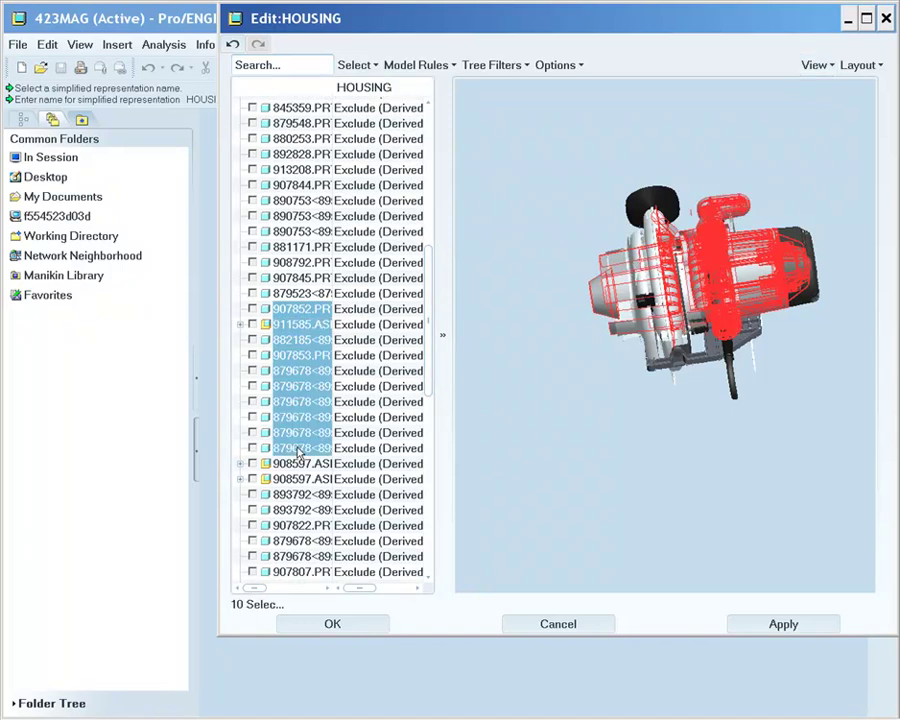
pyautogui.rightClick(316, 396)
pyautogui.moveTo(410, 405)
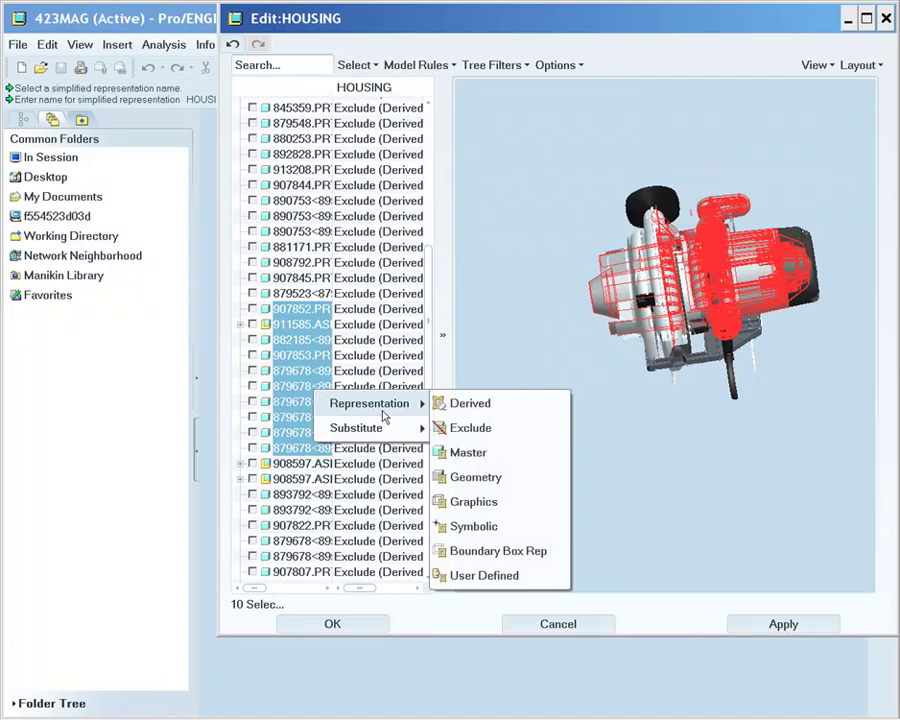
pyautogui.click(482, 456)
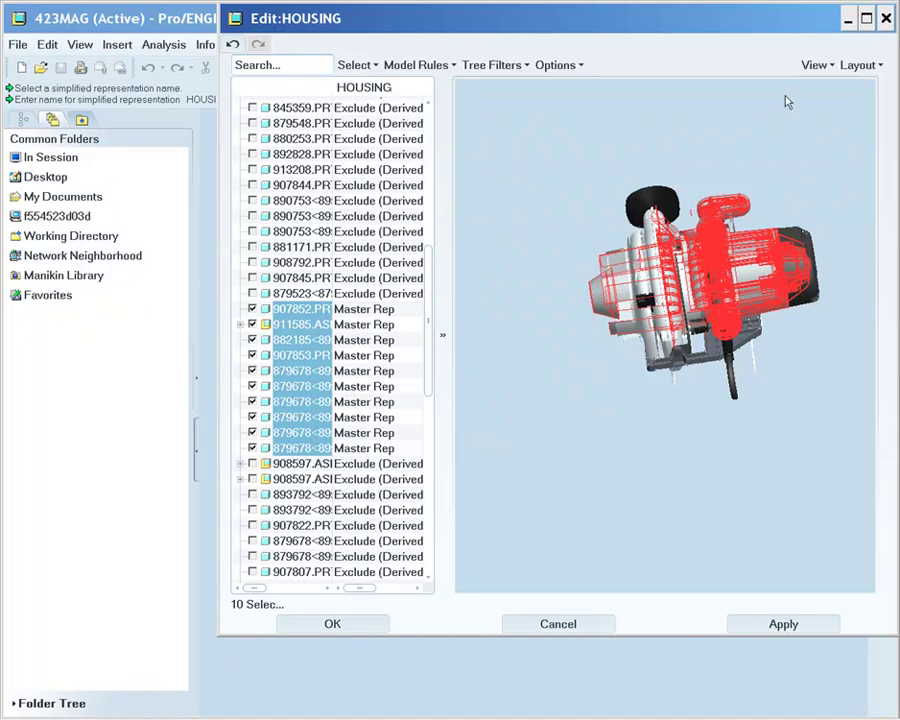
# Preview excluded, then included components, clear the selection, and finish the HOUSING representation.
pyautogui.click(814, 64)
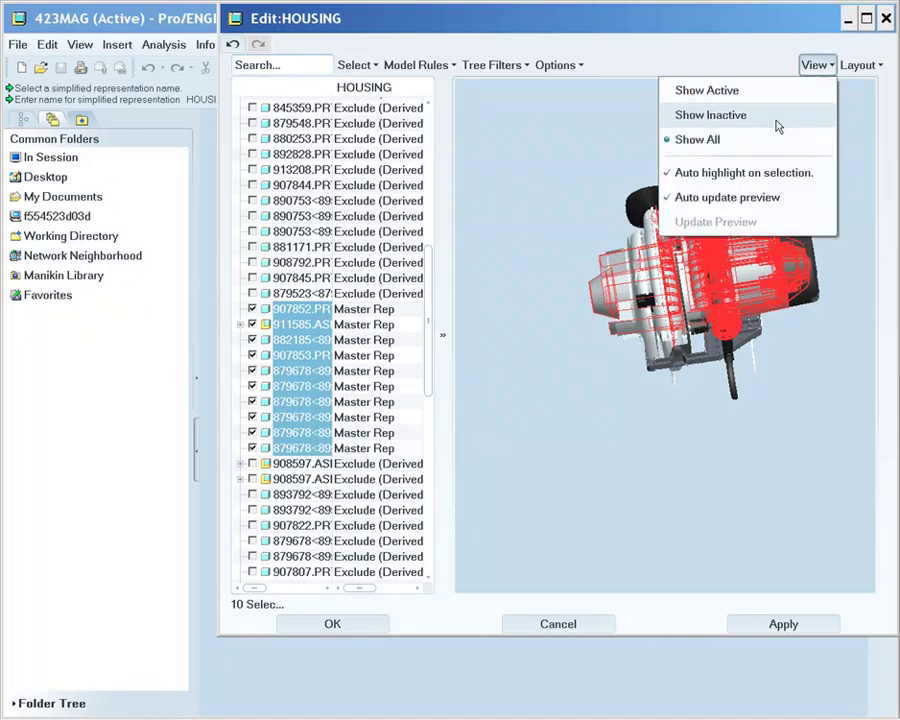
pyautogui.click(772, 116)
pyautogui.click(814, 65)
pyautogui.click(789, 92)
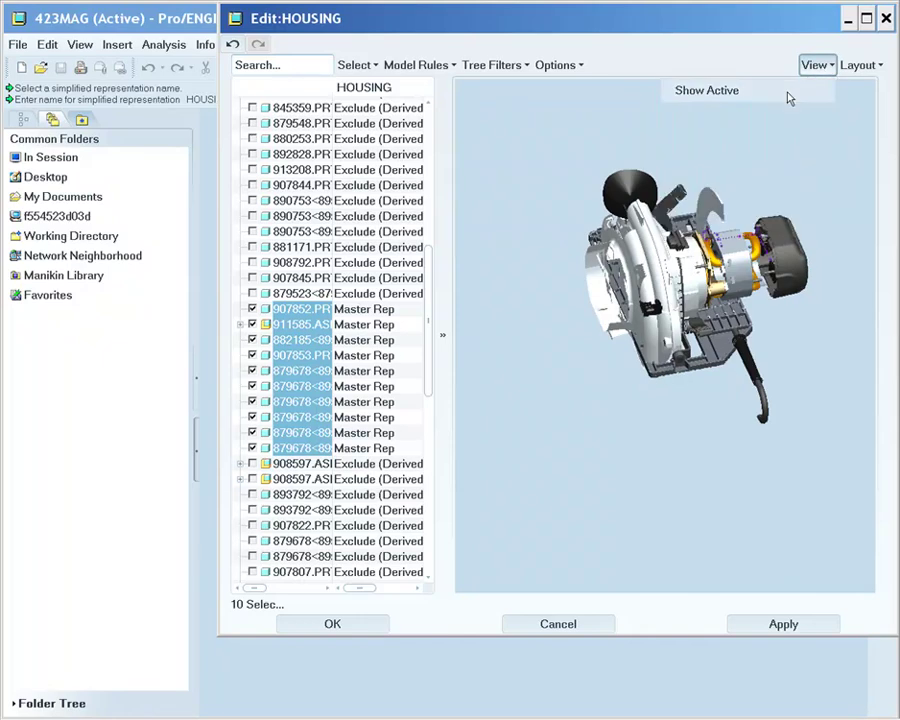
pyautogui.click(763, 139)
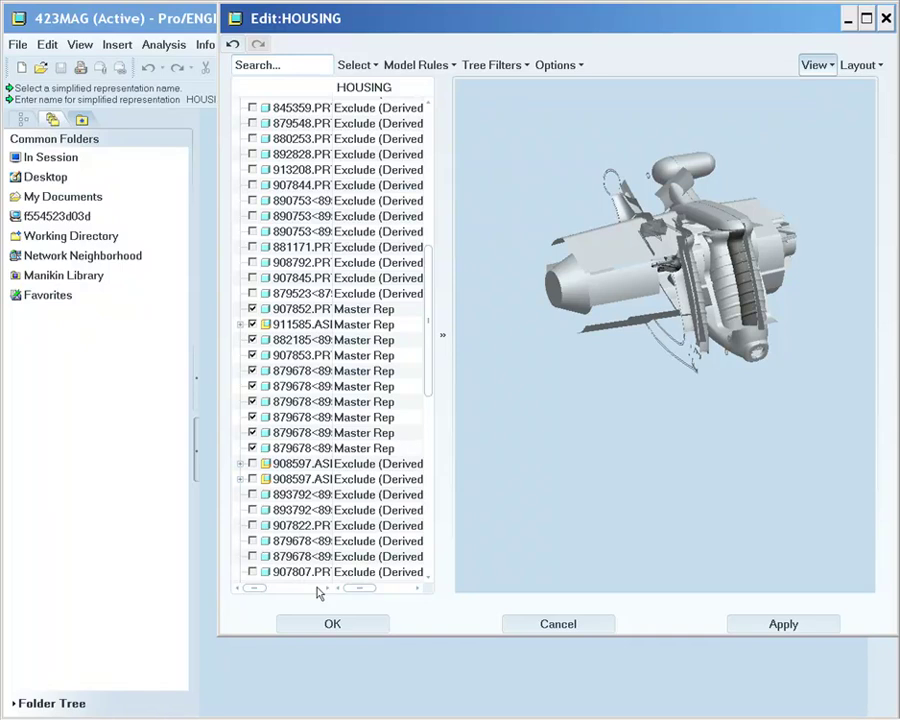
pyautogui.click(332, 622)
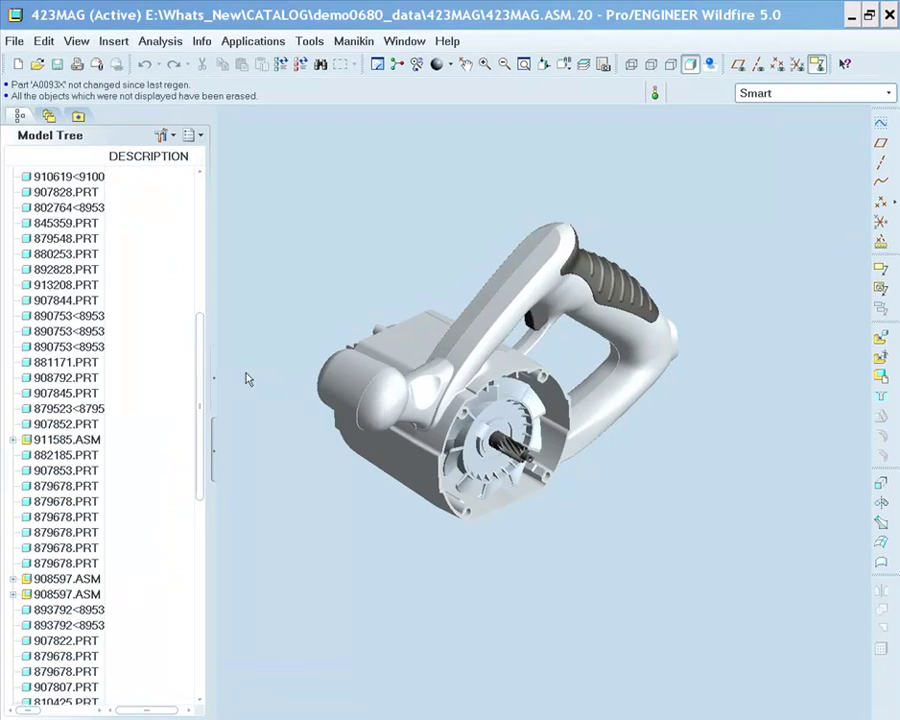
# Move MOTOR HSG 907852 through the fourth 879678 screw into a new HOUSING subassembly copied from the template.
pyautogui.click(68, 424)
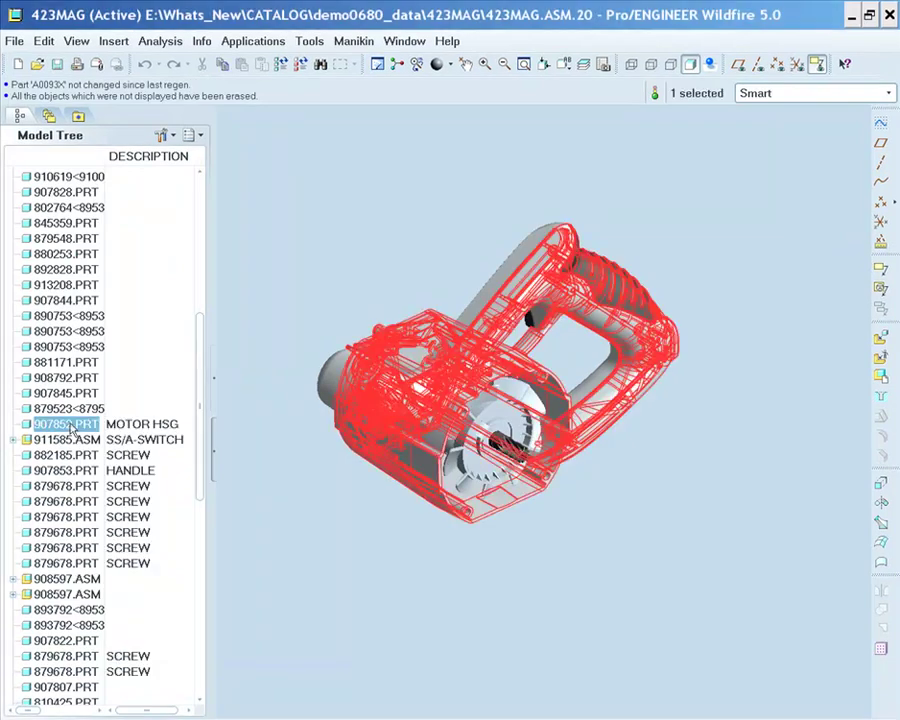
pyautogui.keyDown('shift'); pyautogui.click(68, 532); pyautogui.keyUp('shift')
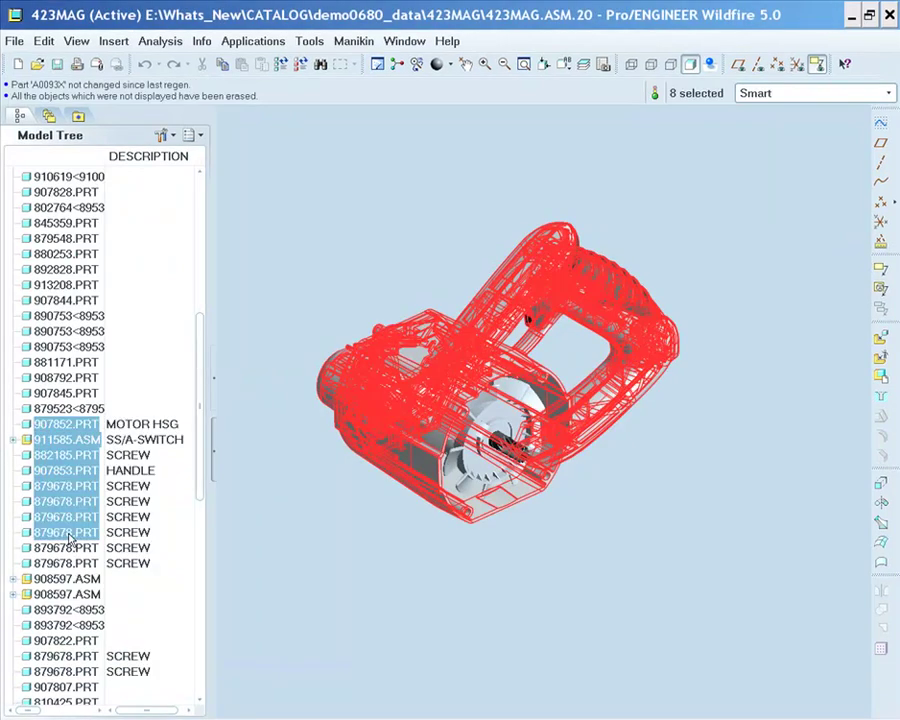
pyautogui.rightClick(68, 490)
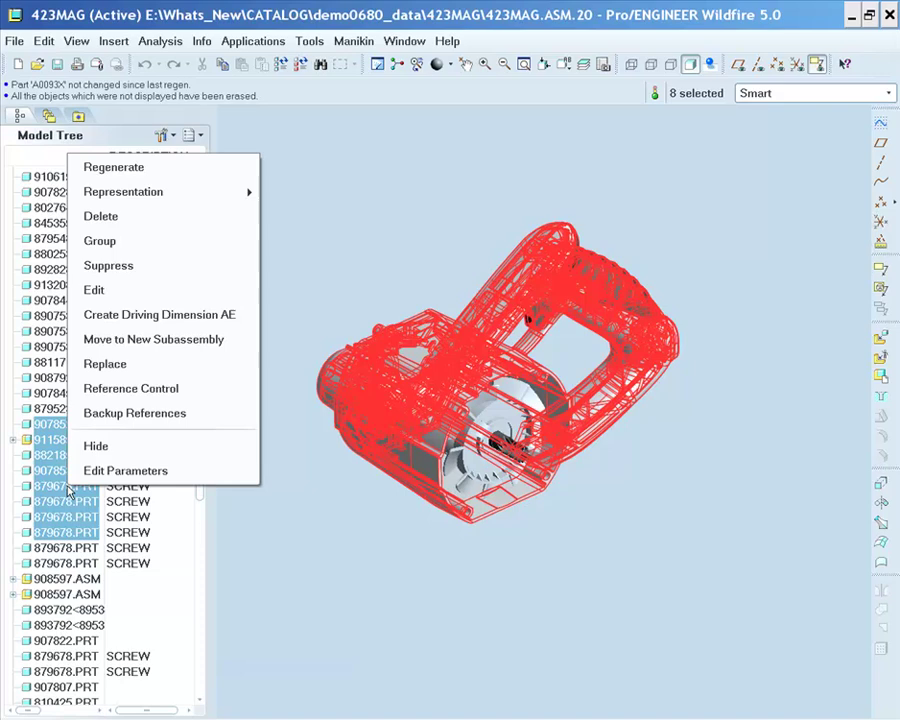
pyautogui.click(160, 340)
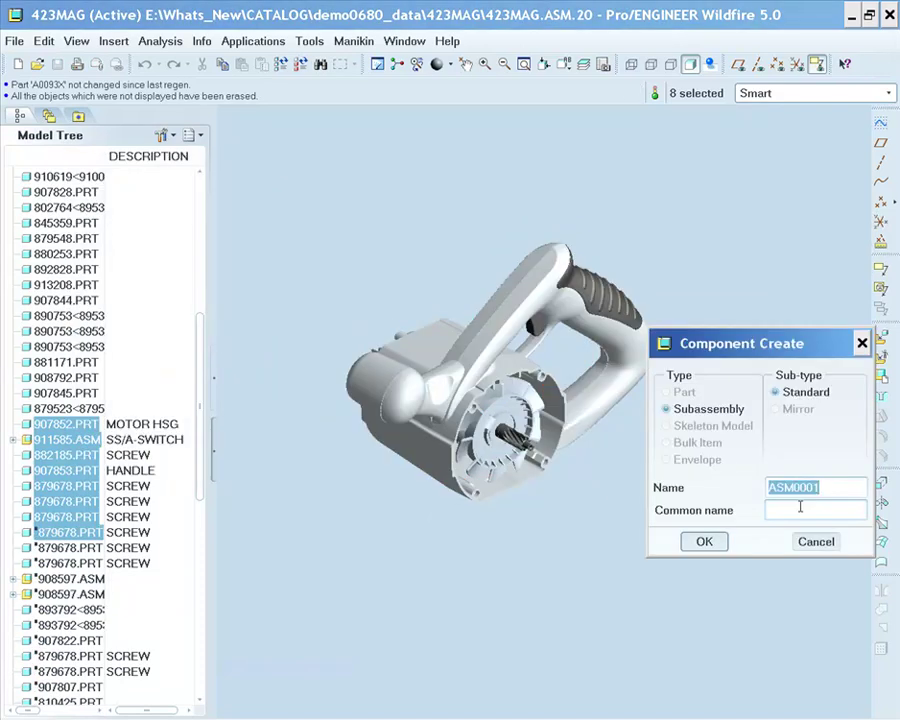
pyautogui.write('HOUSING')
pyautogui.click(717, 542)
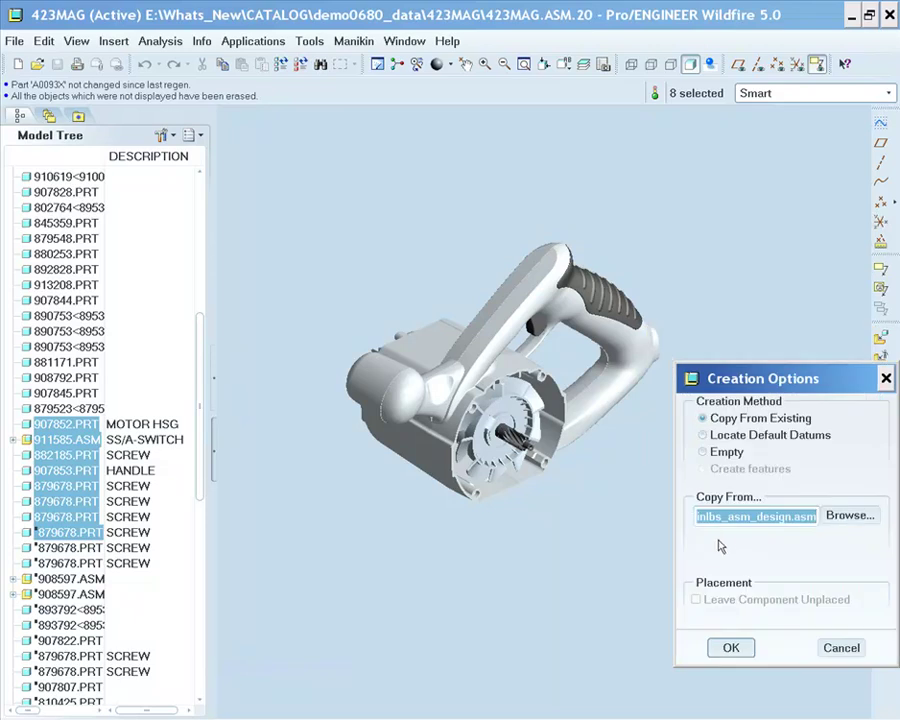
pyautogui.click(731, 647)
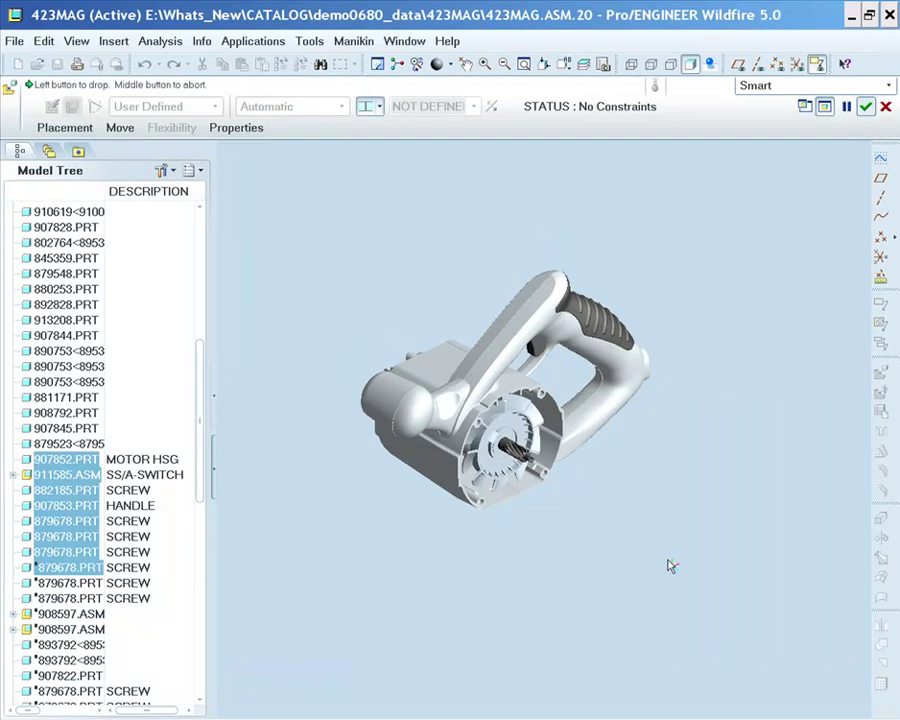
# Place HOUSING.ASM with a Default constraint and regenerate the assembly.
pyautogui.click(591, 488)
pyautogui.click(292, 106)
pyautogui.click(287, 277)
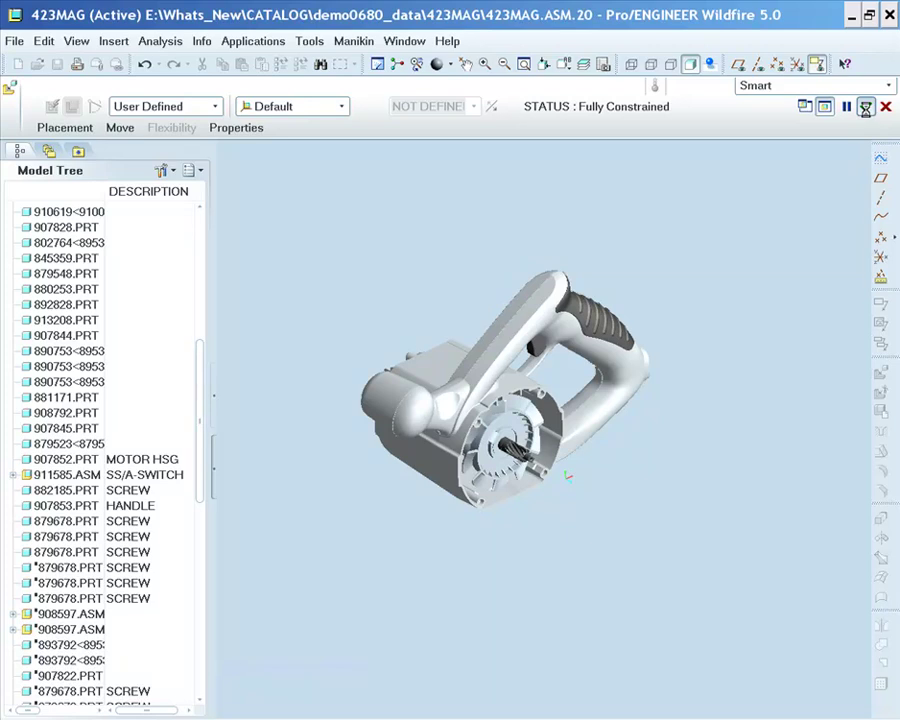
pyautogui.click(866, 107)
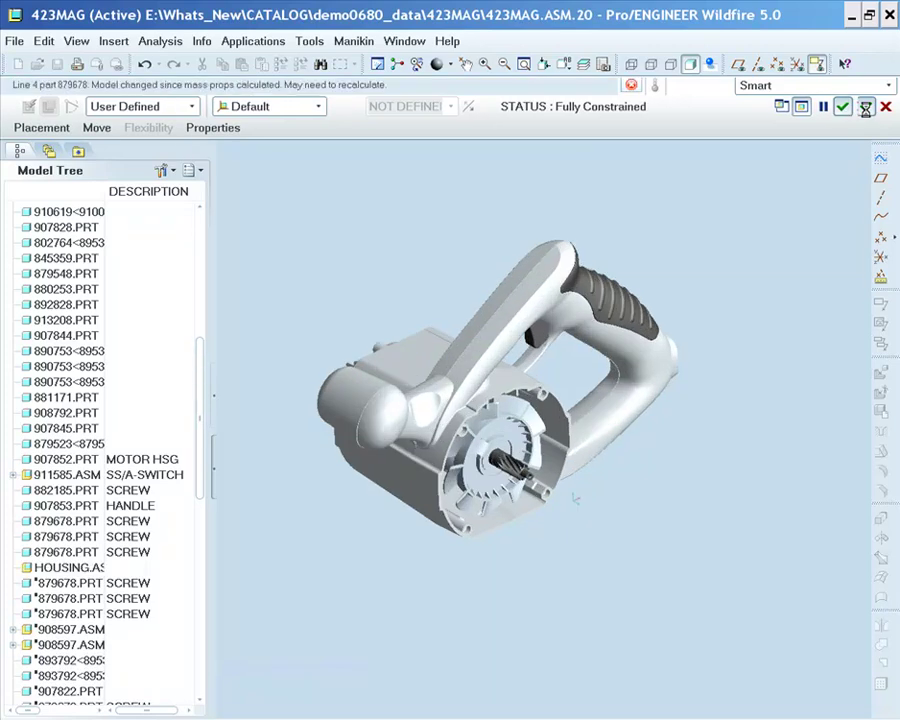
pyautogui.click(865, 107)
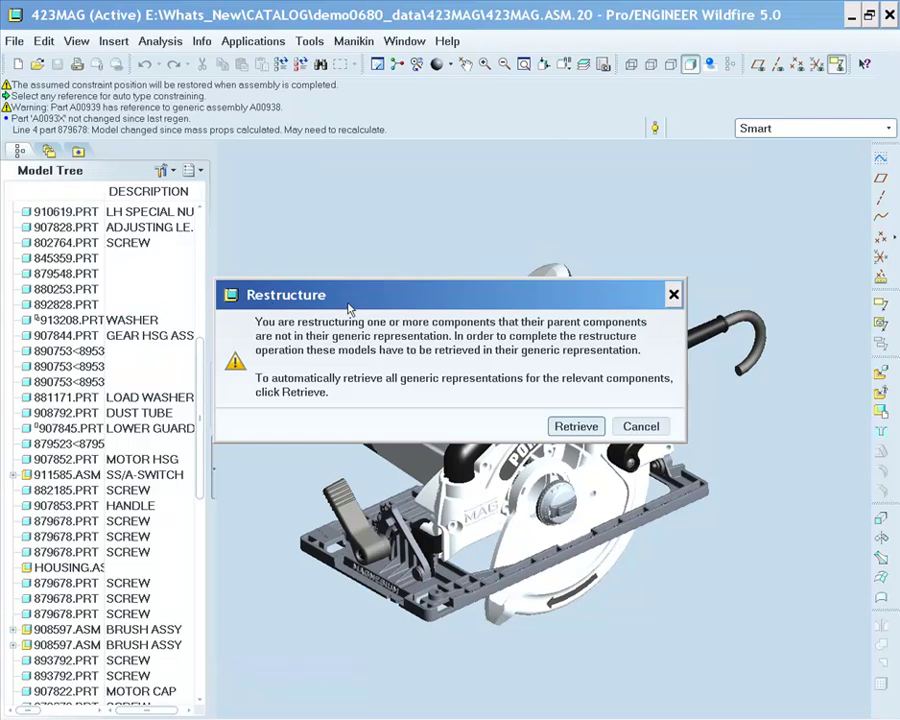
# Retrieve generic representations to finish the restructure, then expand HOUSING.ASM to view its parts.
pyautogui.click(567, 428)
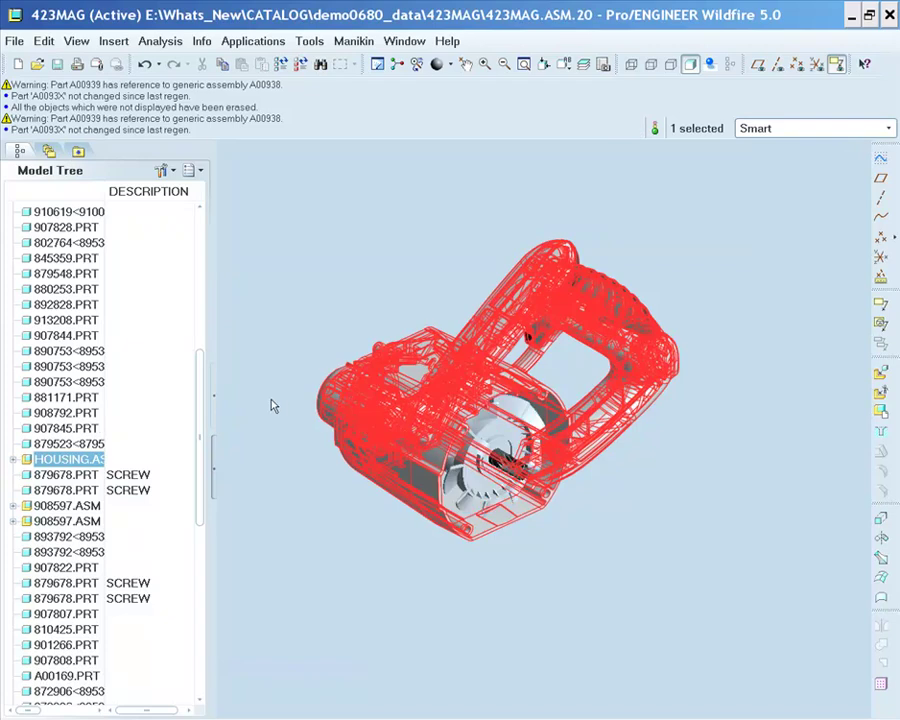
pyautogui.click(273, 403)
pyautogui.click(13, 459)
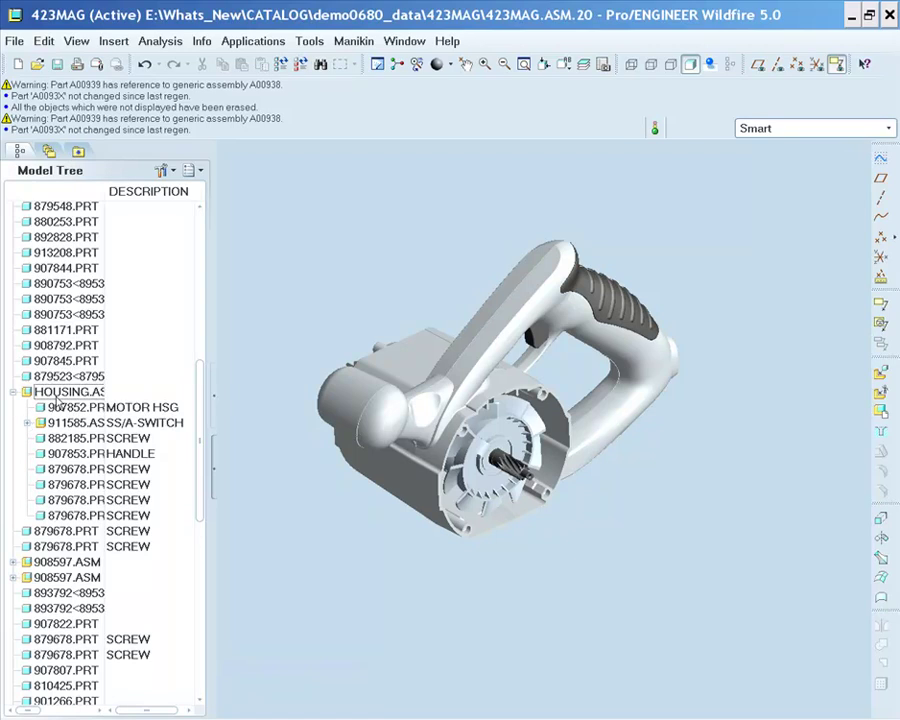
# Drag the two leftover 879678 screws into the collapsed HOUSING.ASM in the model tree.
pyautogui.click(60, 392)
pyautogui.click(13, 392)
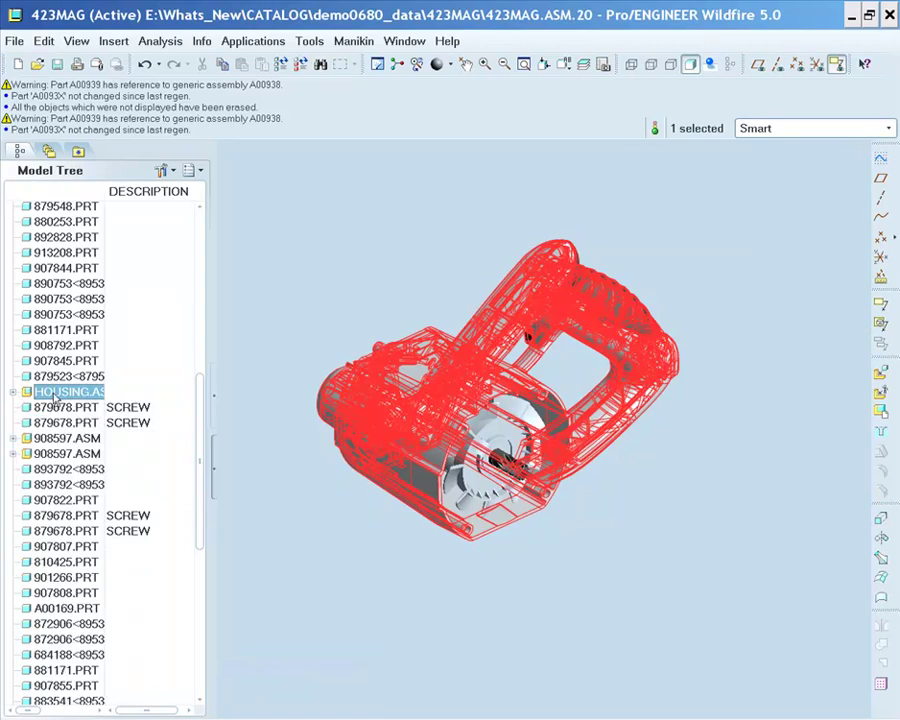
pyautogui.click(55, 408)
pyautogui.keyDown('ctrl'); pyautogui.click(55, 422); pyautogui.keyUp('ctrl')
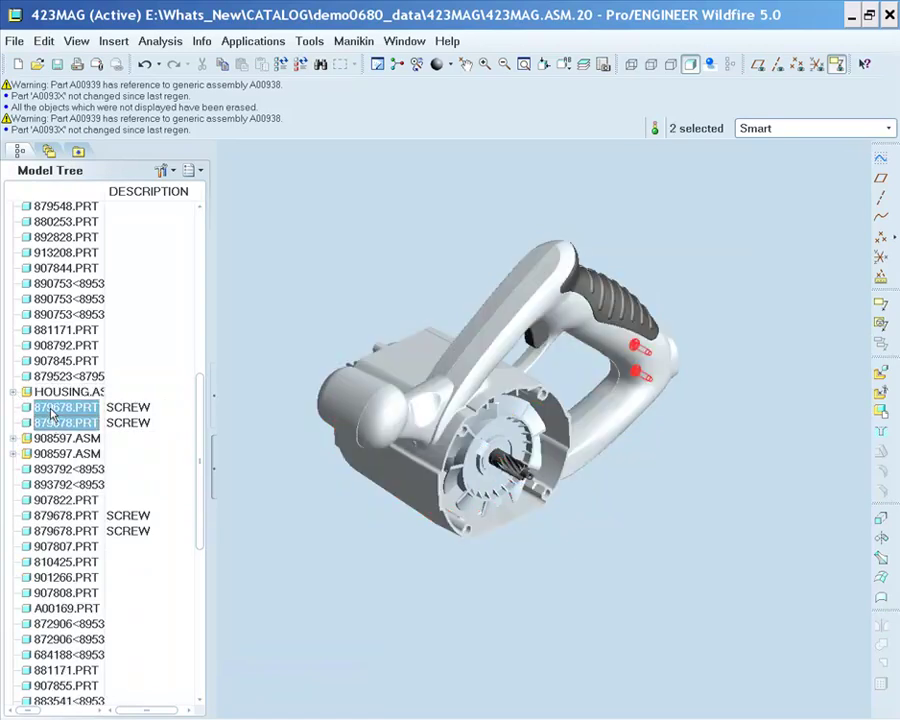
pyautogui.moveTo(44, 403)
pyautogui.mouseDown()
pyautogui.moveTo(26, 394)
pyautogui.moveTo(48, 396)
pyautogui.moveTo(32, 393)
pyautogui.mouseUp()
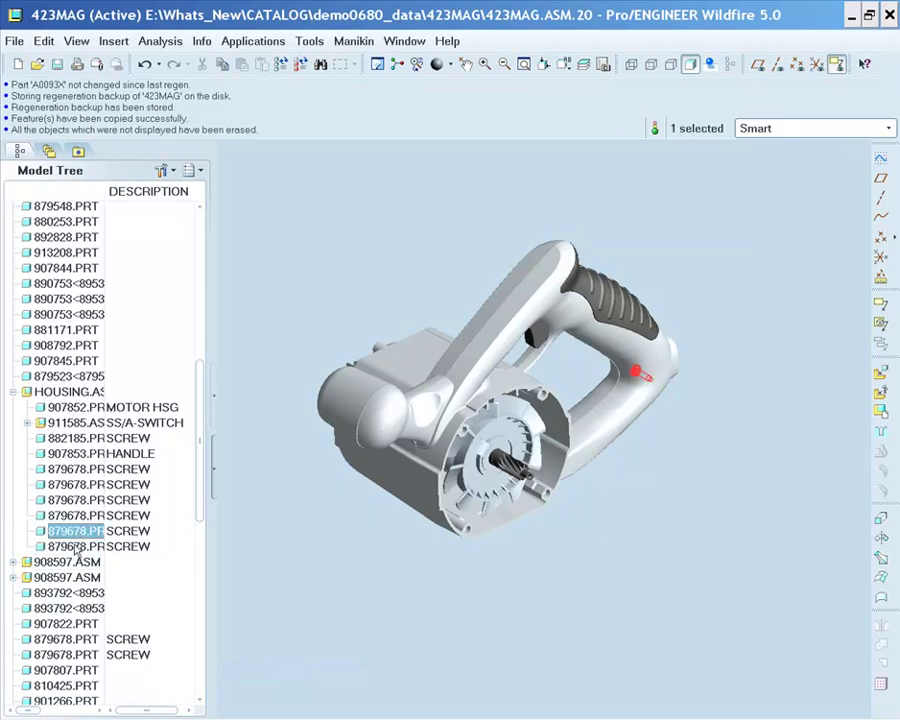
# Open HOUSING.ASM in its own window with the default representation.
pyautogui.rightClick(58, 393)
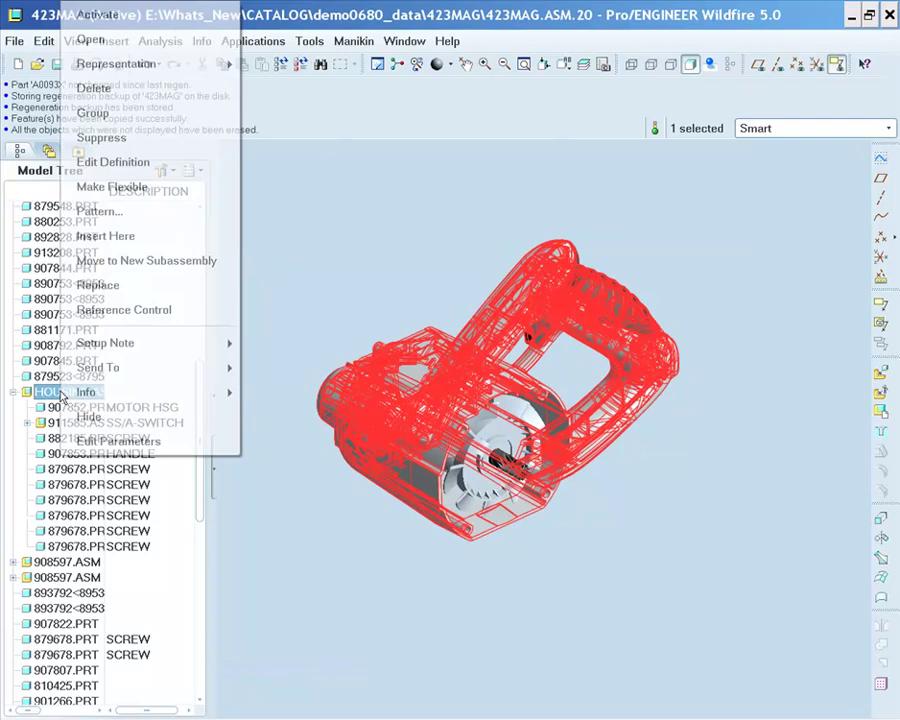
pyautogui.click(92, 40)
pyautogui.press('Return')
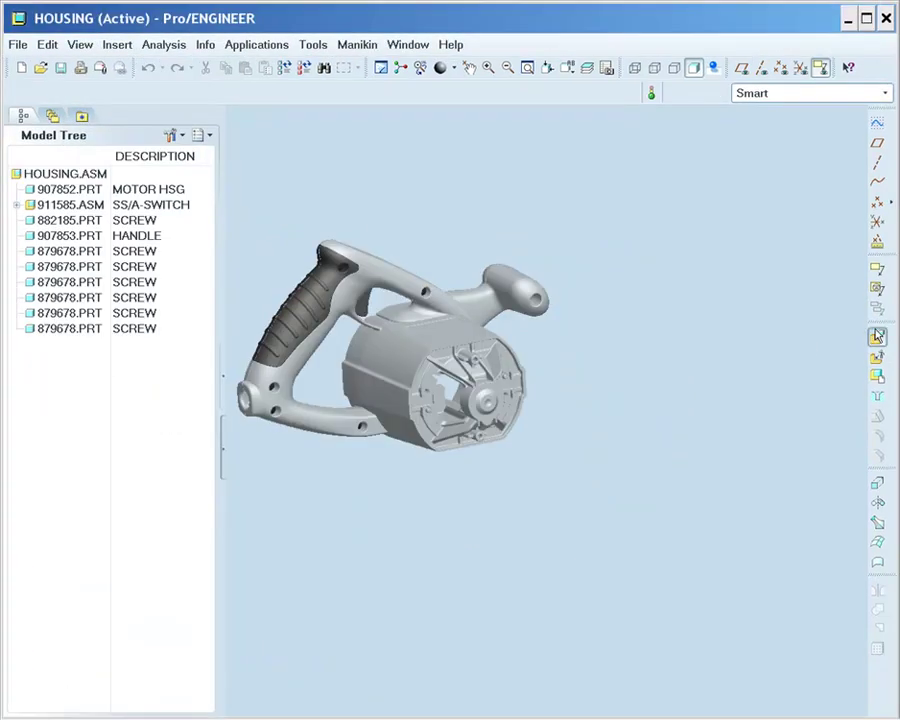
# Assemble part 907822, found by searching the folder, into HOUSING.
pyautogui.click(875, 337)
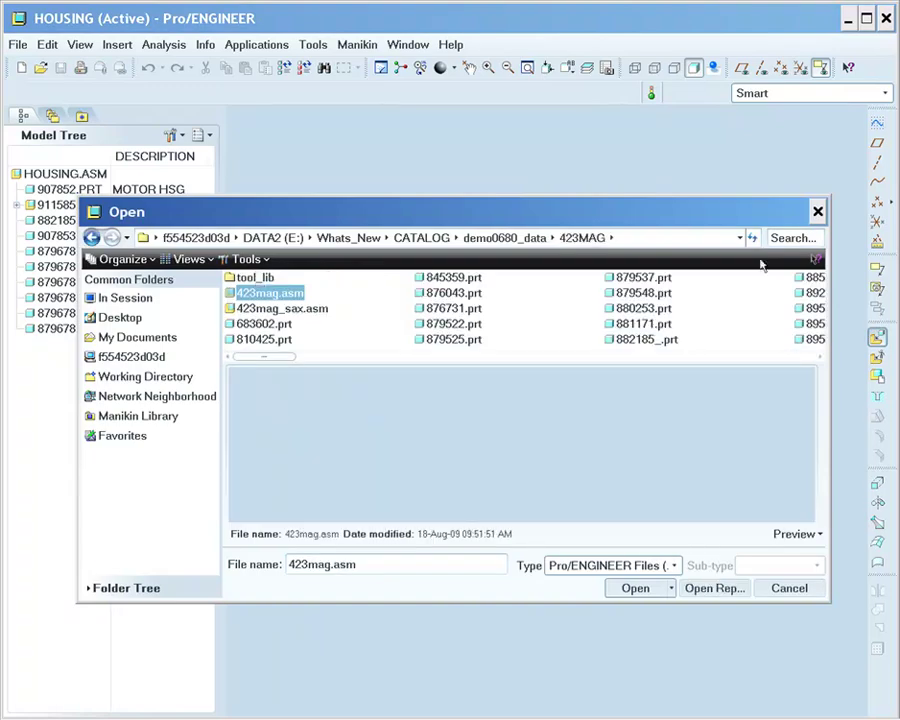
pyautogui.click(788, 237)
pyautogui.write('907822')
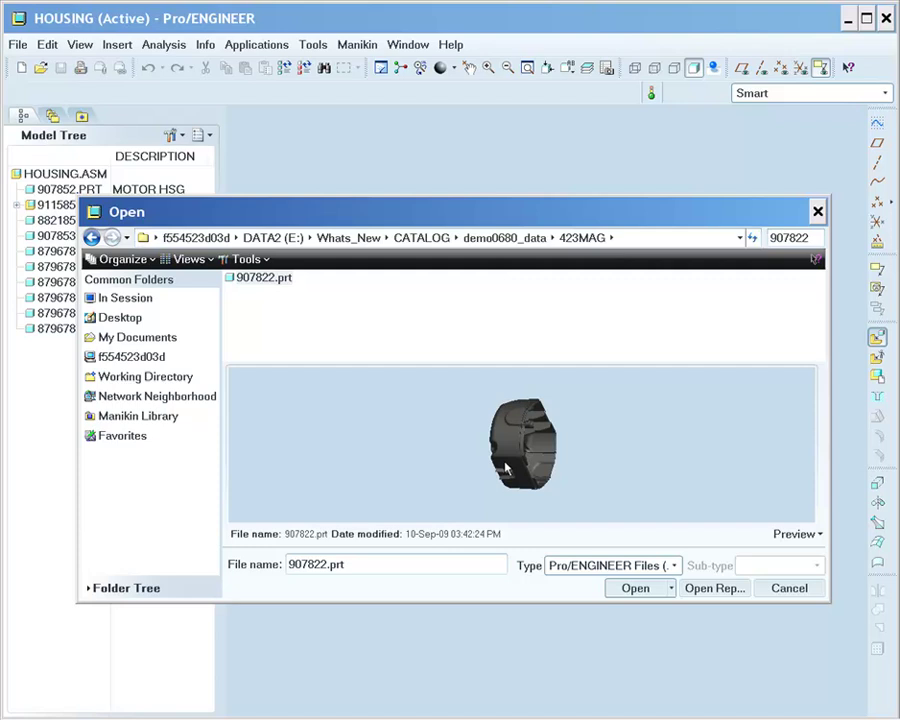
pyautogui.moveTo(506, 468)
pyautogui.mouseDown(button='middle')
pyautogui.moveTo(418, 466)
pyautogui.moveTo(574, 490)
pyautogui.mouseUp(button='middle')
pyautogui.click(636, 588)
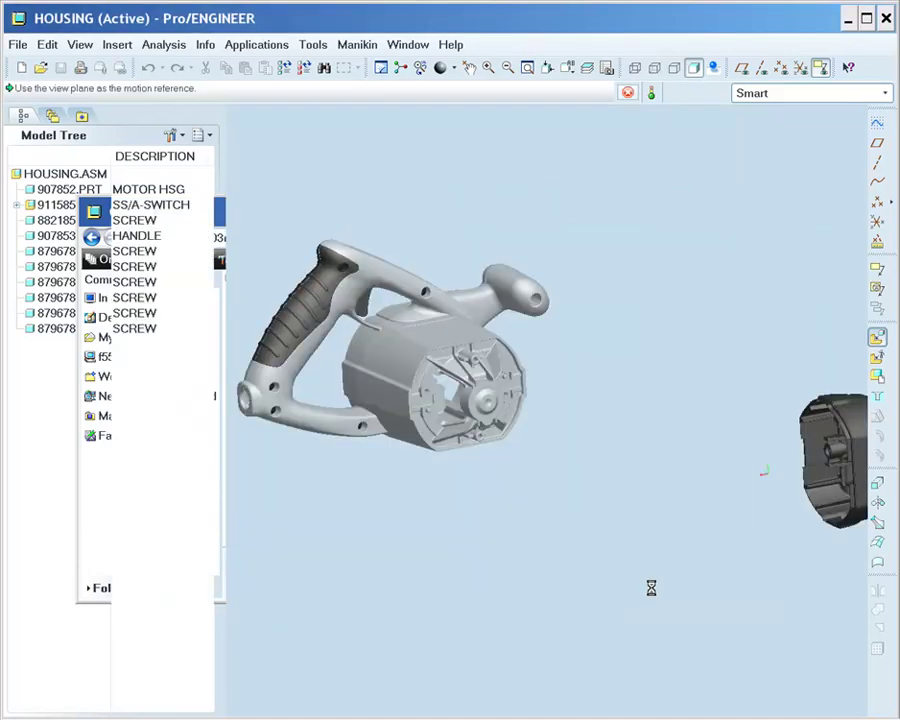
# Mate the motor cap's rim to the housing's front face.
pyautogui.click(430, 474)
pyautogui.scroll(-3, 530, 447)
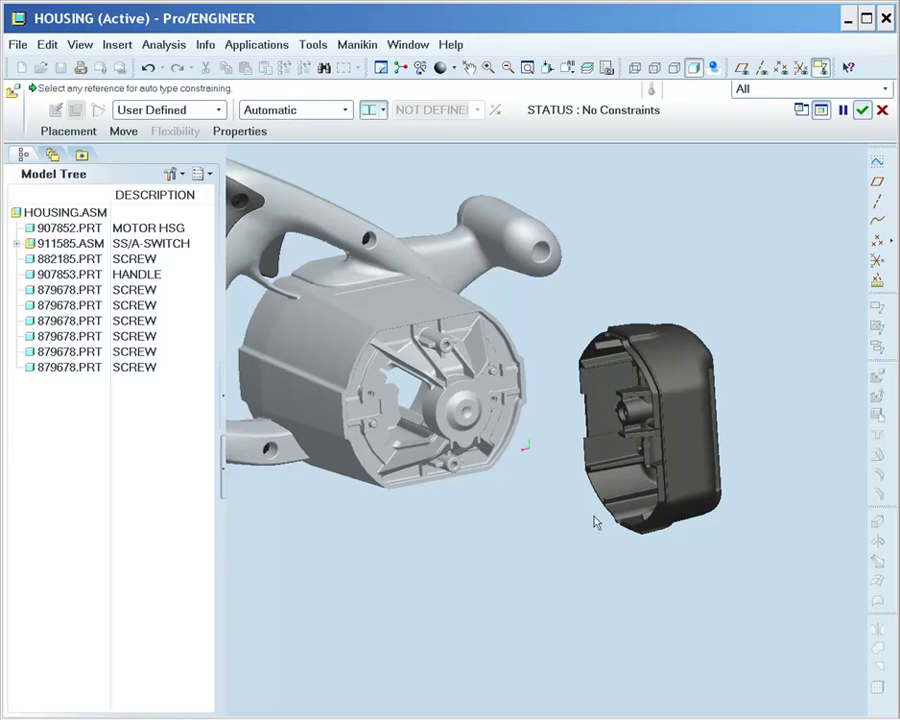
pyautogui.click(648, 519)
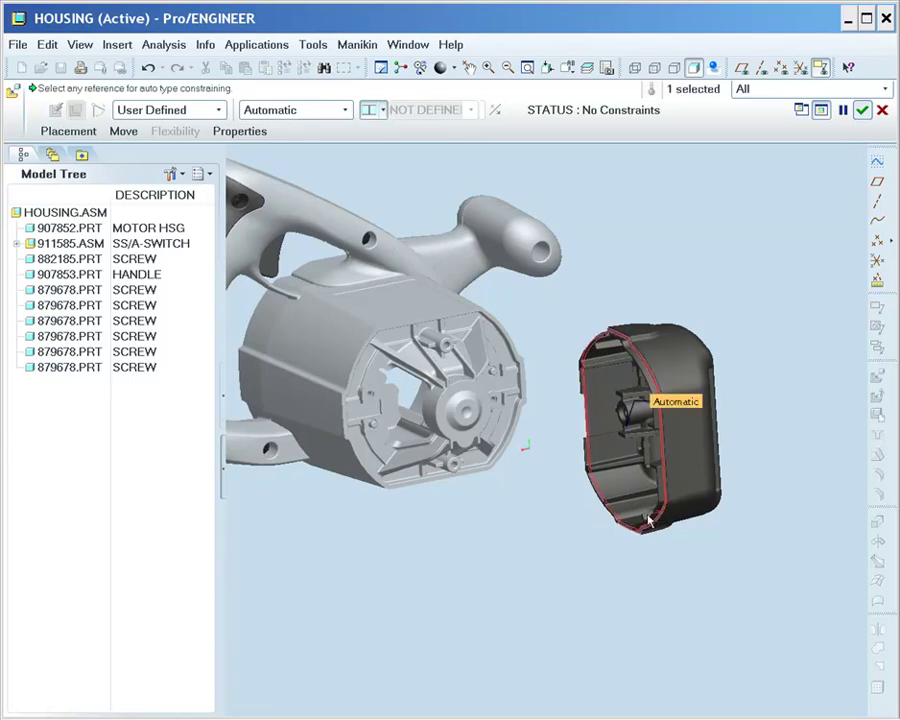
pyautogui.click(464, 476)
pyautogui.keyDown('shift'); pyautogui.moveTo(575, 497); pyautogui.dragTo(685, 488, button='middle'); pyautogui.keyUp('shift')
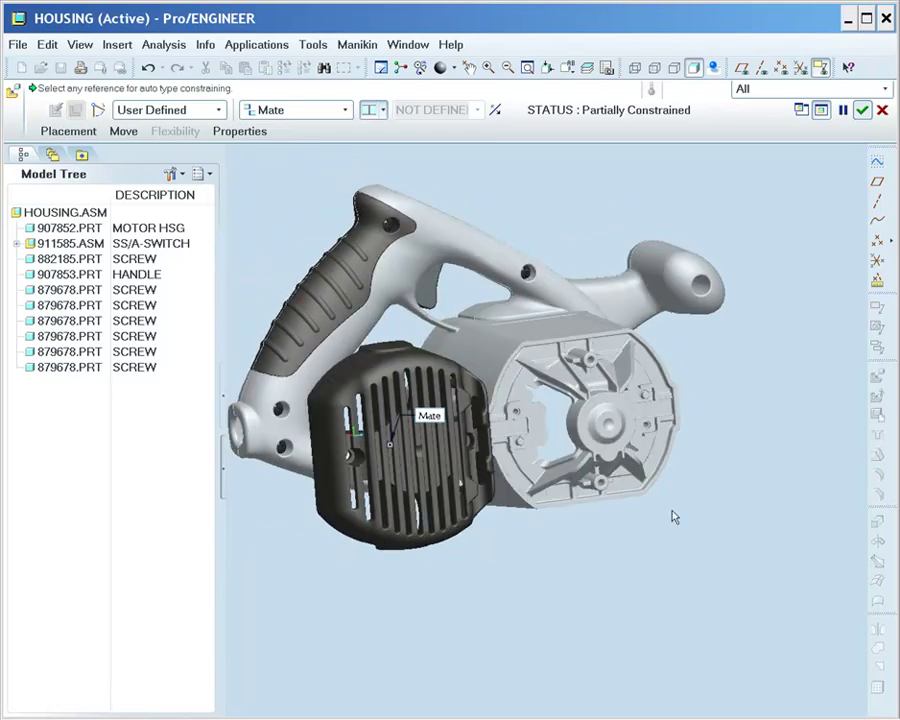
pyautogui.scroll(2, 590, 362)
# Insert the cap's hole onto the housing's top hole and show the cap in a separate window.
pyautogui.click(590, 362)
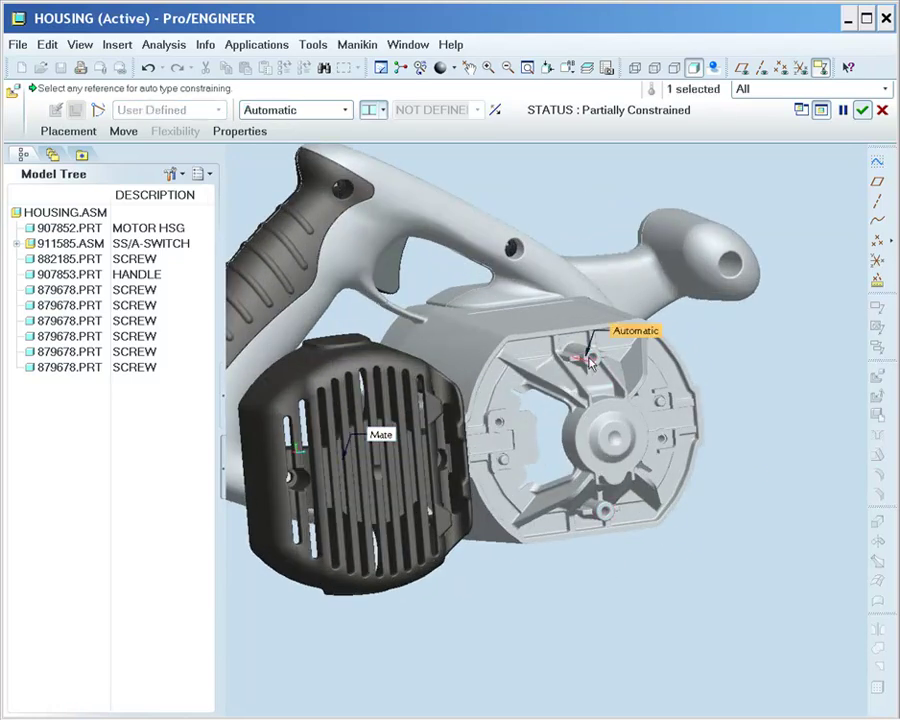
pyautogui.keyDown('shift'); pyautogui.moveTo(395, 500); pyautogui.dragTo(500, 500, button='middle'); pyautogui.keyUp('shift')
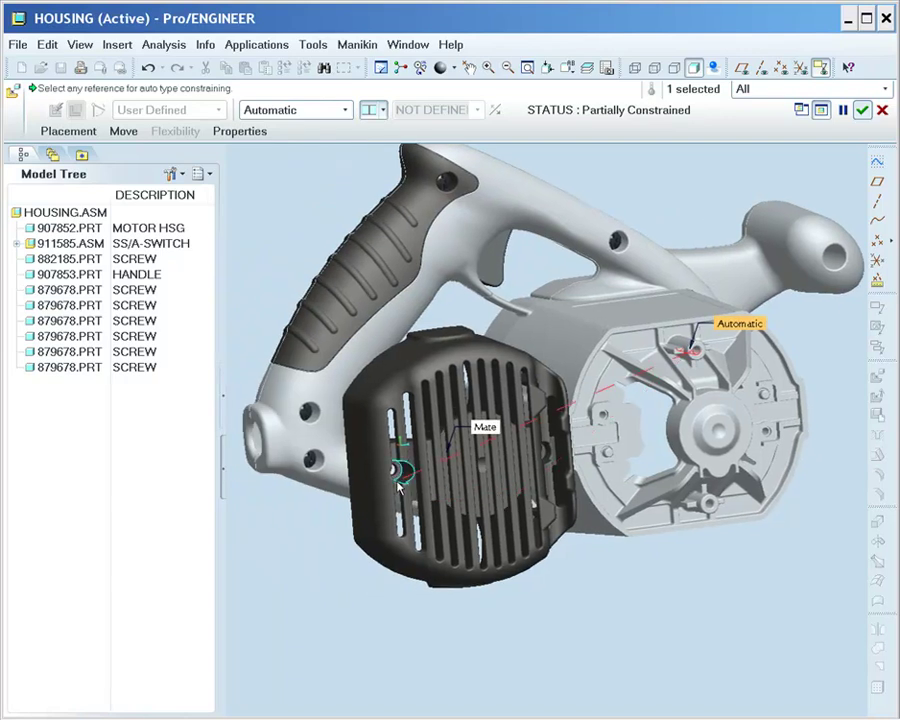
pyautogui.scroll(1, 500, 500)
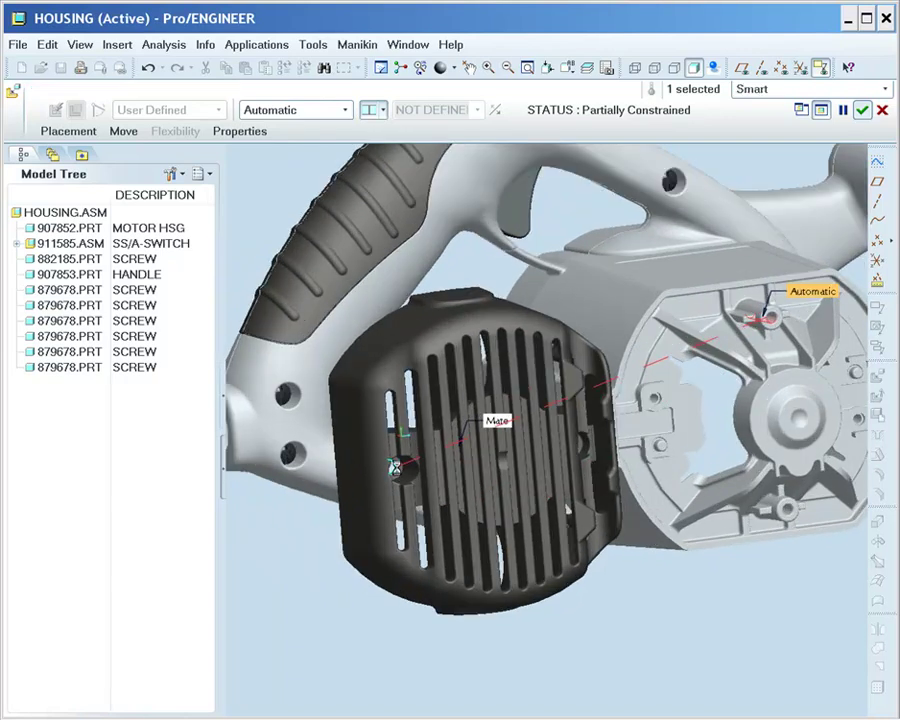
pyautogui.click(397, 472)
pyautogui.scroll(-4, 388, 472)
pyautogui.scroll(4, 700, 452)
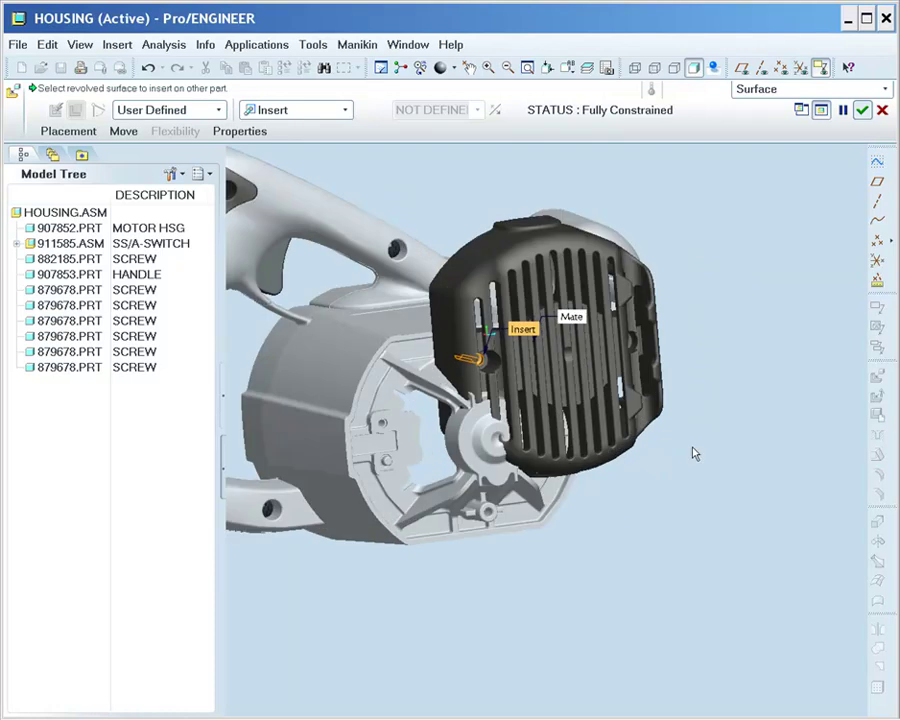
pyautogui.scroll(-3, 728, 429)
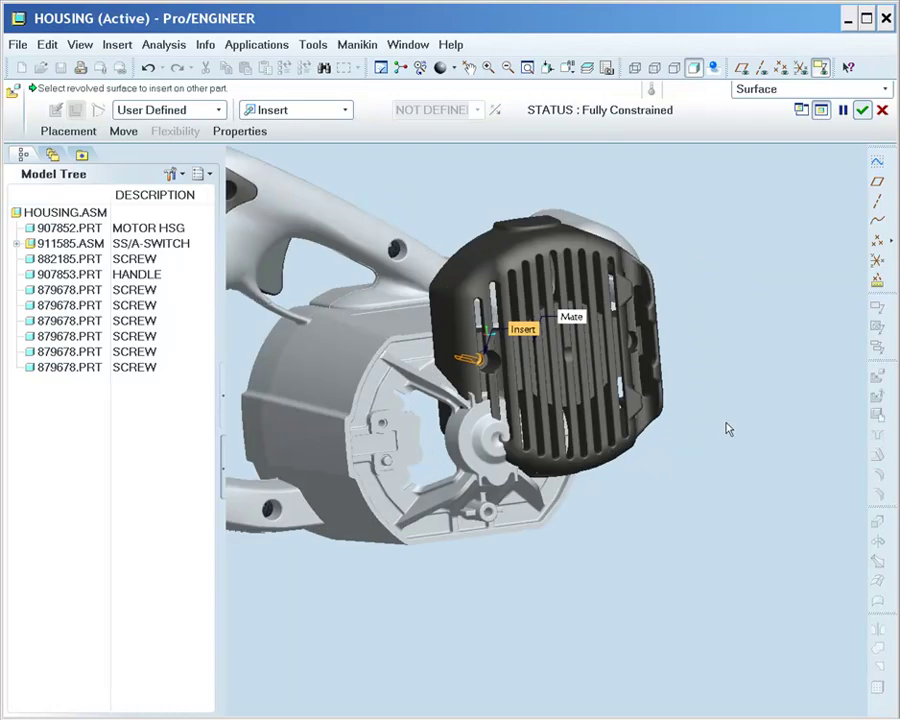
pyautogui.click(801, 110)
pyautogui.moveTo(763, 373)
pyautogui.mouseDown(button='middle')
pyautogui.moveTo(762, 385)
pyautogui.moveTo(760, 360)
pyautogui.moveTo(759, 368)
pyautogui.mouseUp(button='middle')
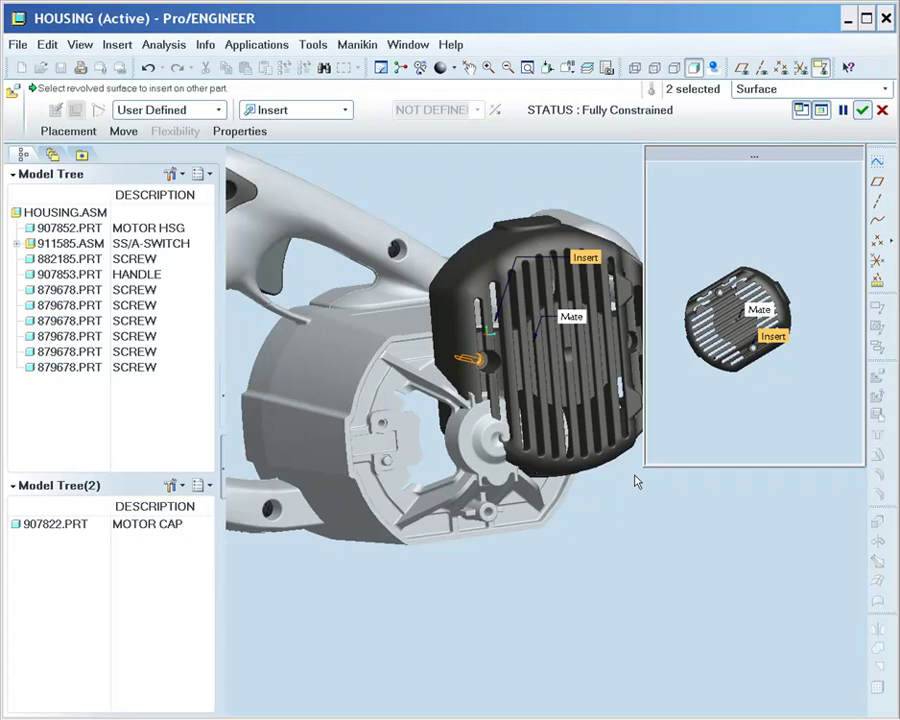
# Add a new motor cap constraint referencing the ASM_RIGHT datum plane, with datum planes shown.
pyautogui.rightClick(635, 482)
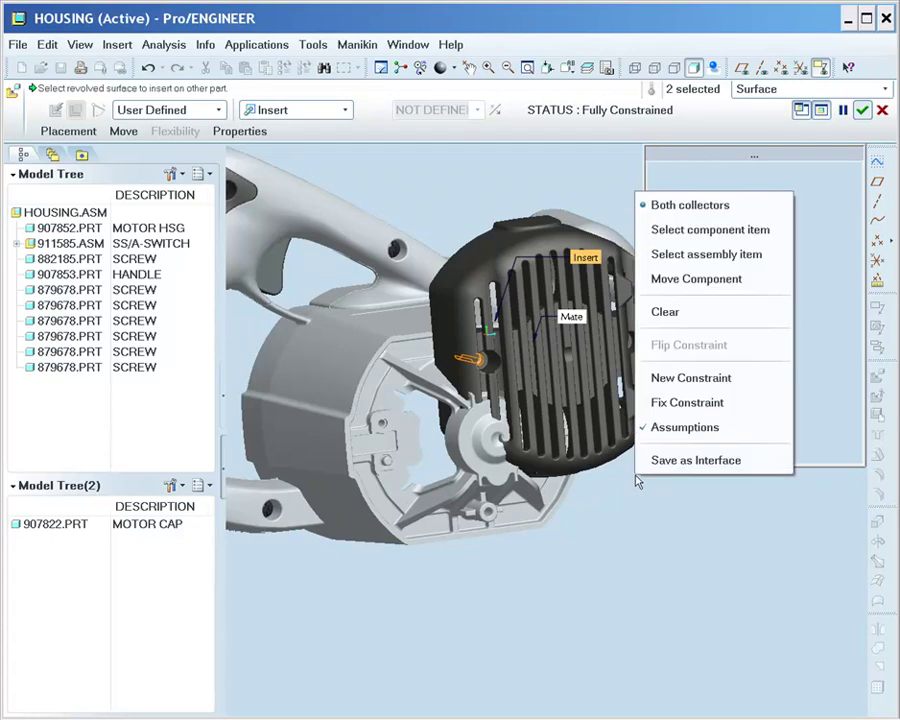
pyautogui.click(665, 378)
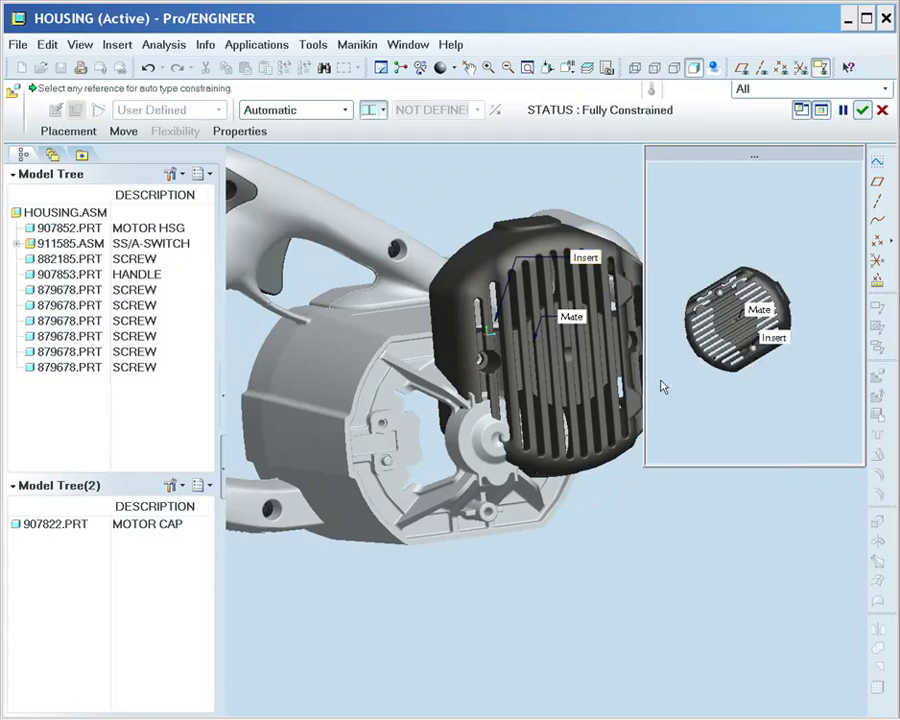
pyautogui.click(741, 68)
pyautogui.moveTo(470, 320); pyautogui.dragTo(540, 322, button='middle')
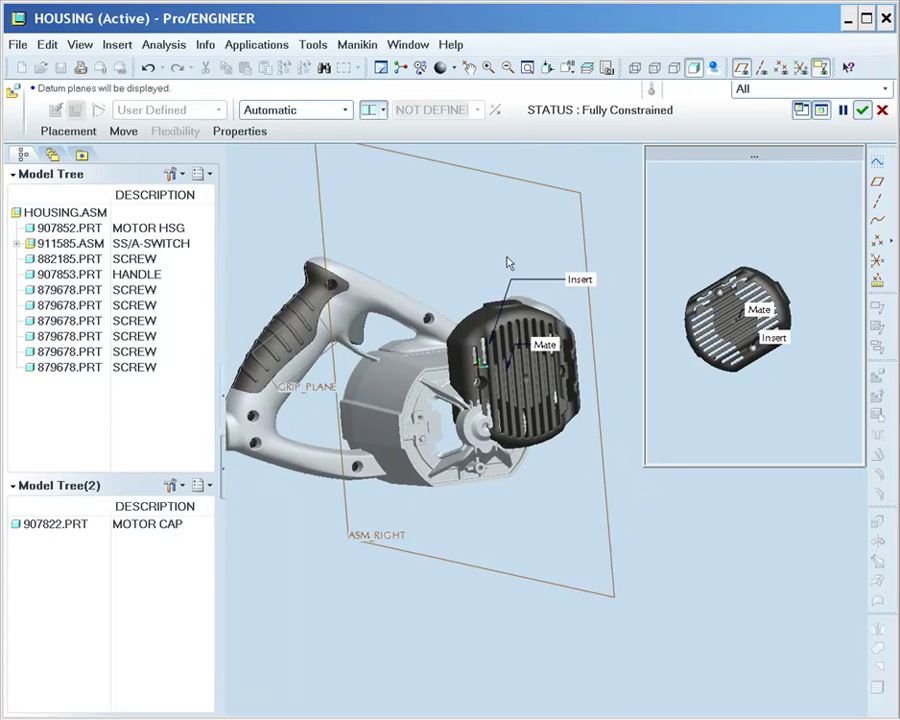
pyautogui.click(538, 188)
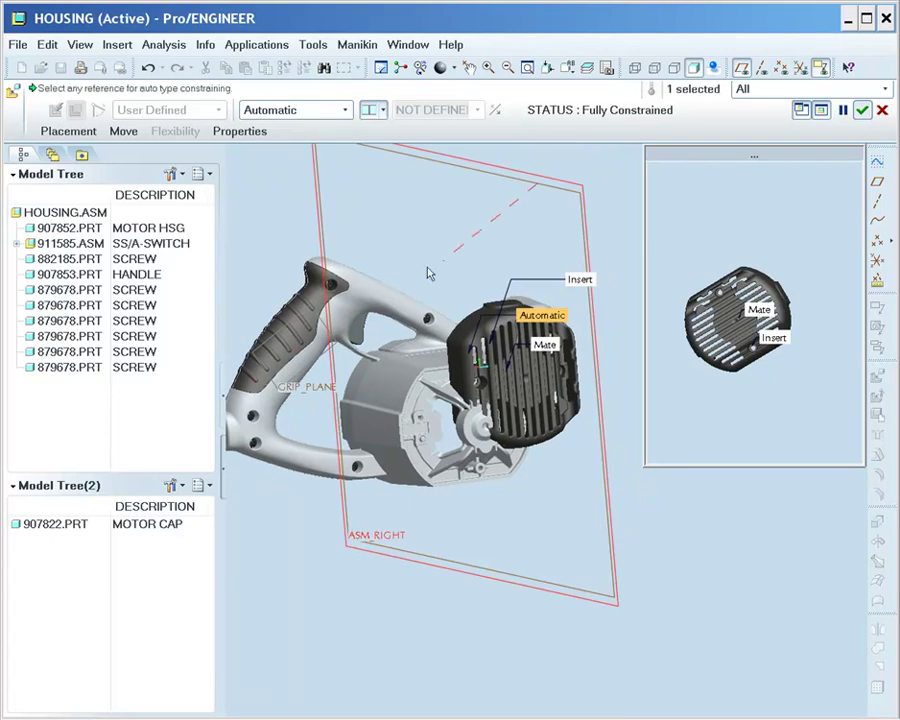
# Set the Model Tree filters to list features, then switch to the Layer Tree.
pyautogui.click(178, 487)
pyautogui.click(194, 510)
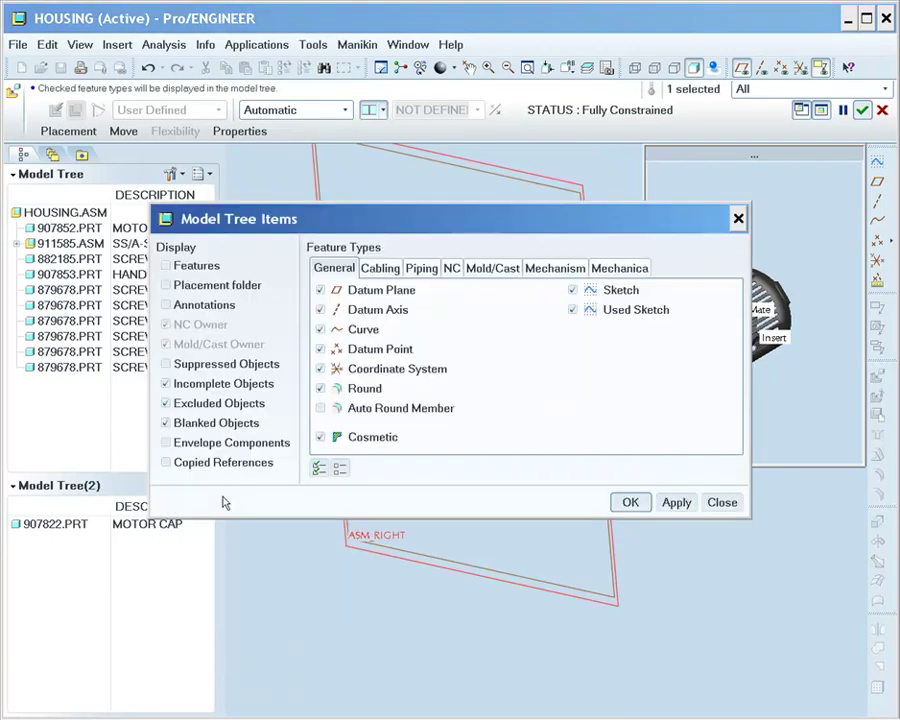
pyautogui.click(630, 503)
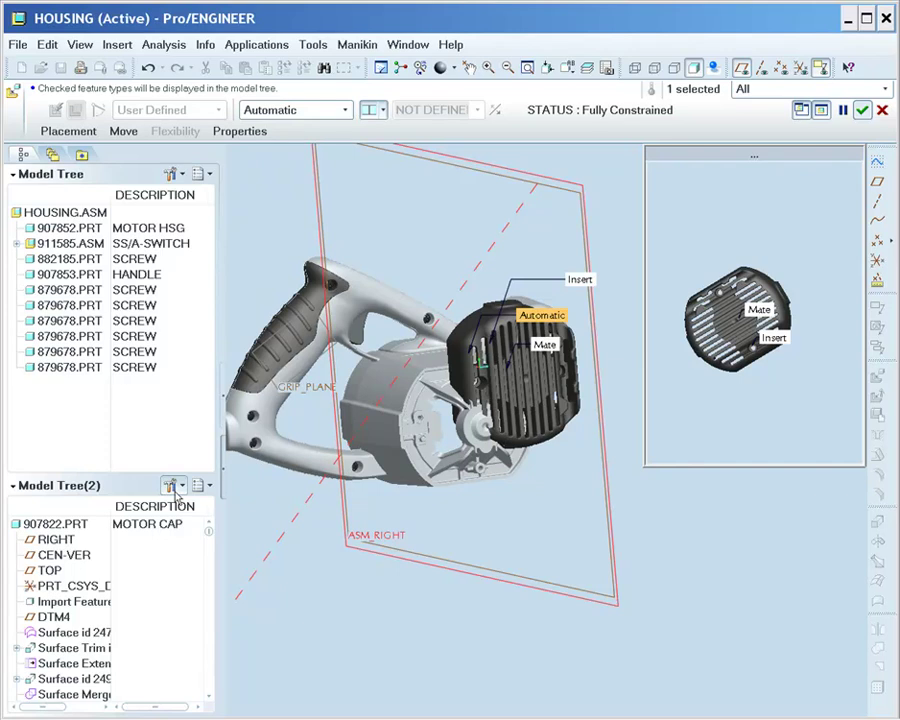
pyautogui.click(211, 176)
pyautogui.click(234, 141)
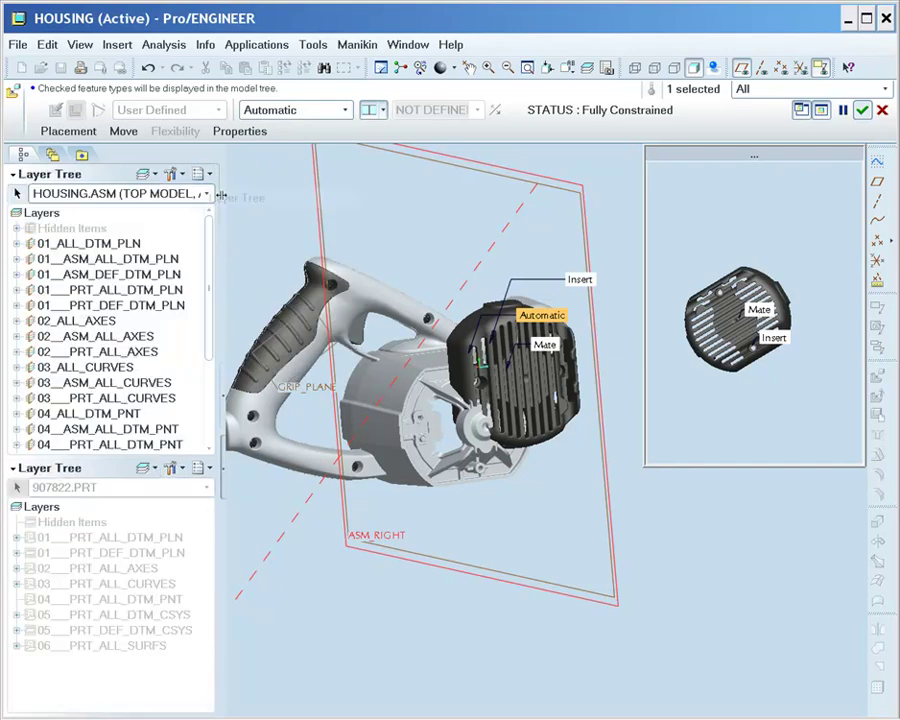
# Unhide layer 01___PRT_DEF_DTM_PLN and mate the cap's CEN-VER plane coincident to ASM_RIGHT.
pyautogui.rightClick(145, 551)
pyautogui.click(184, 14)
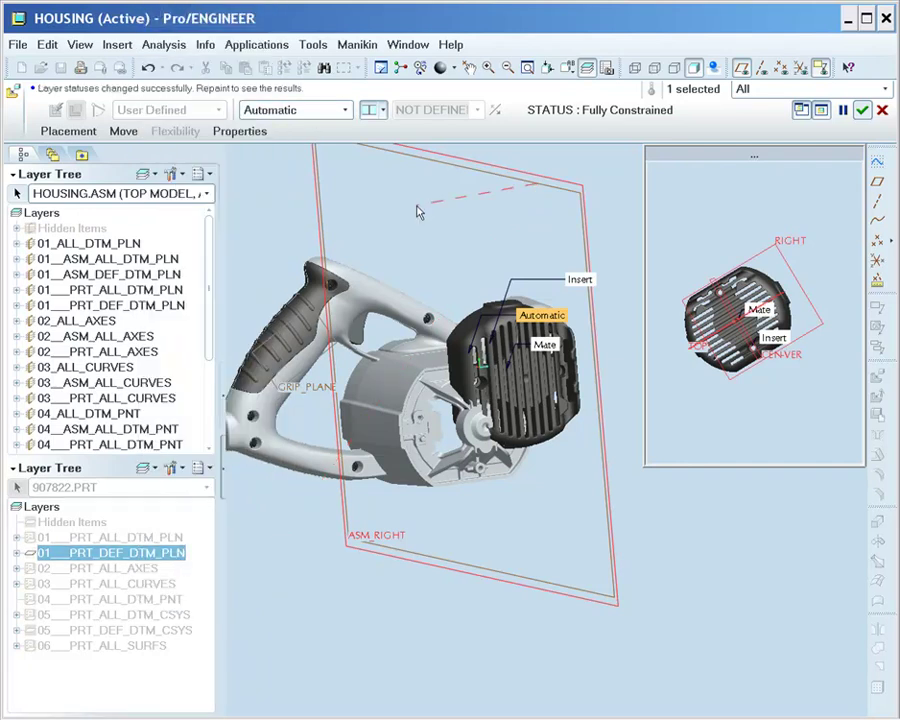
pyautogui.moveTo(760, 320); pyautogui.dragTo(788, 396, button='middle')
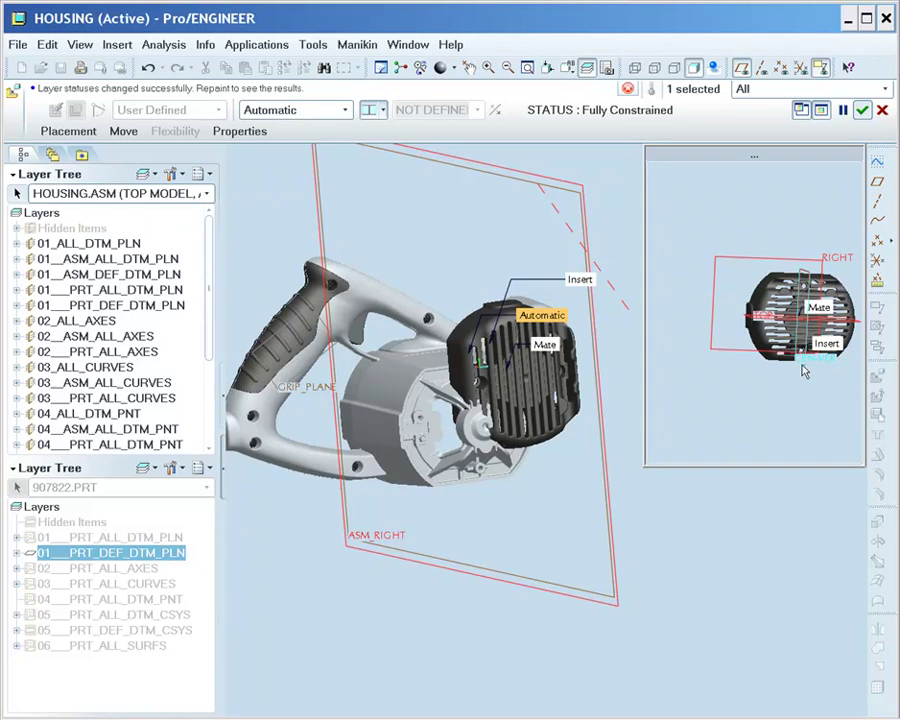
pyautogui.click(801, 365)
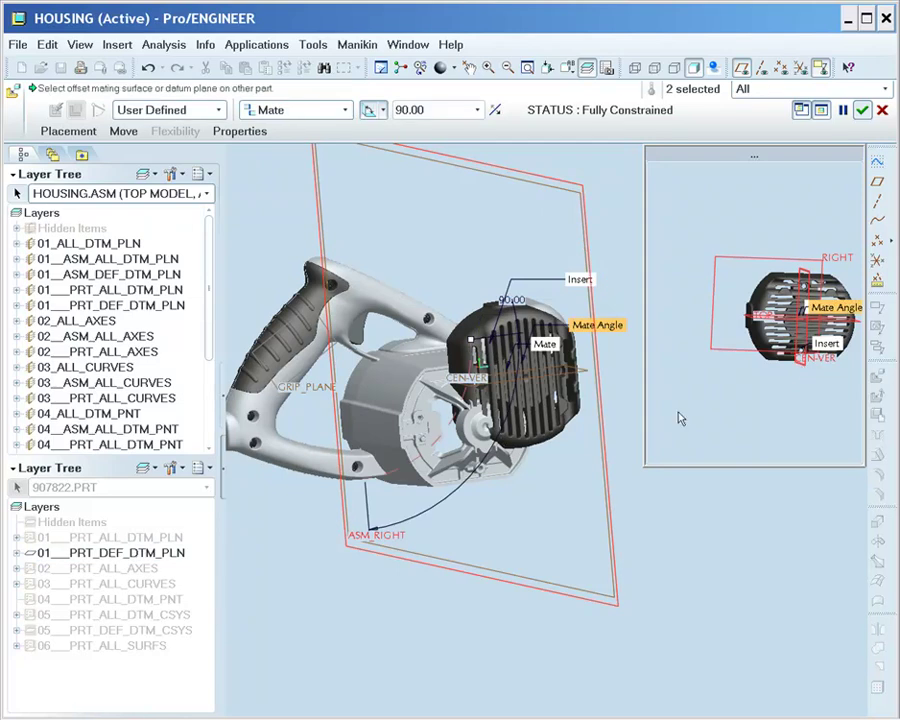
pyautogui.rightClick(489, 346)
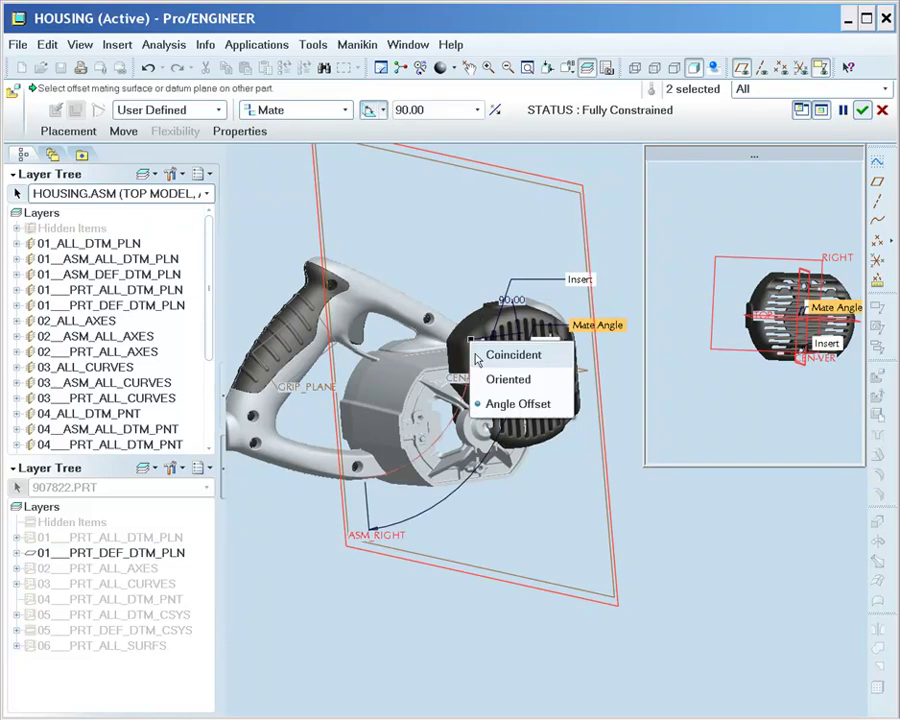
pyautogui.click(478, 356)
pyautogui.hotkey('ctrl', 'd')
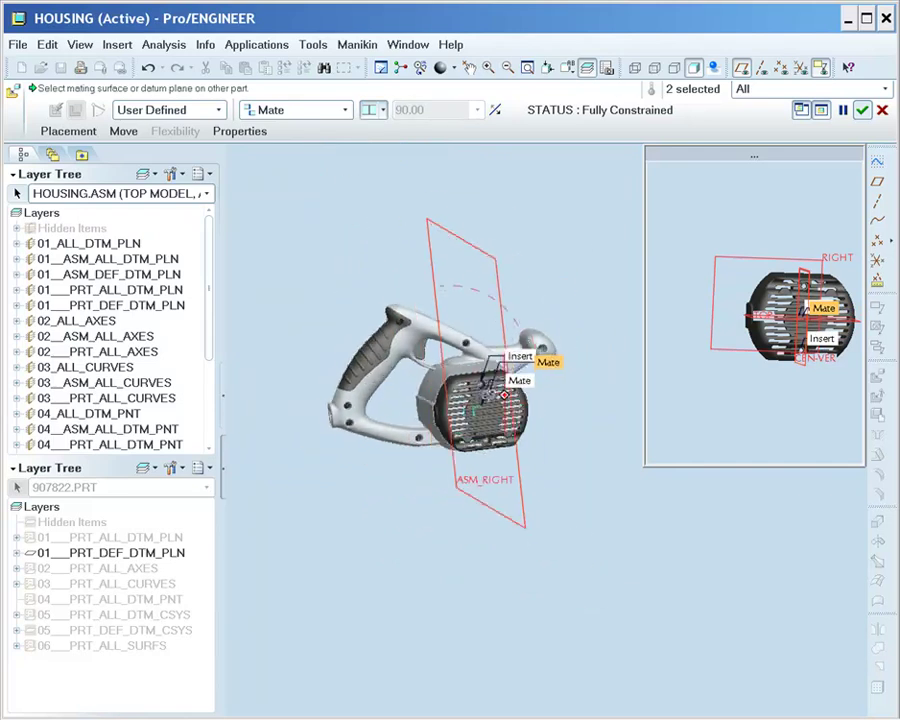
pyautogui.click(861, 110)
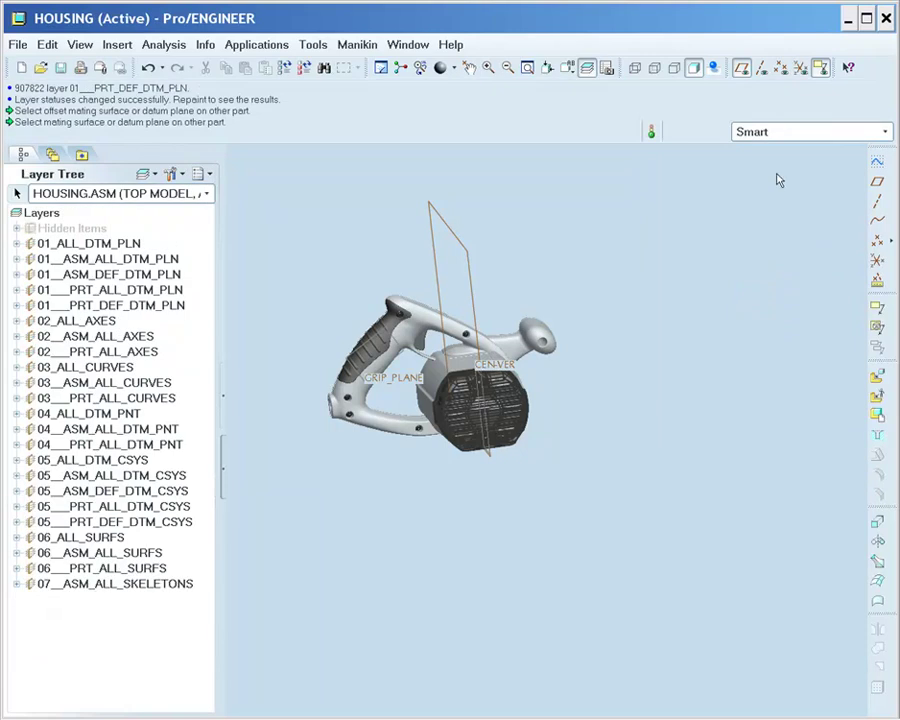
# Hide the datum planes and switch back to the Model Tree.
pyautogui.click(741, 67)
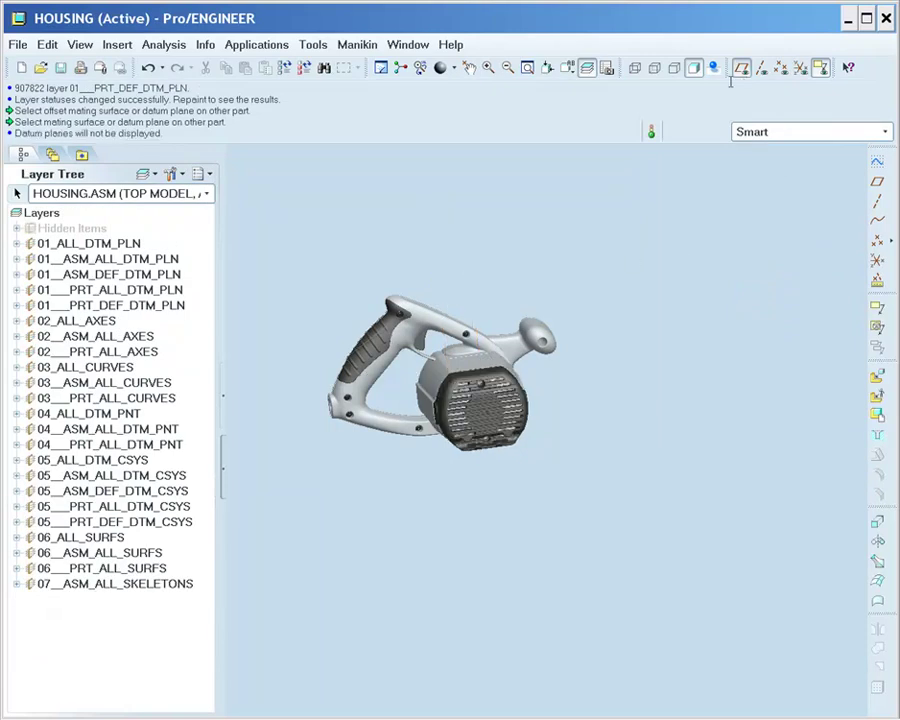
pyautogui.click(199, 174)
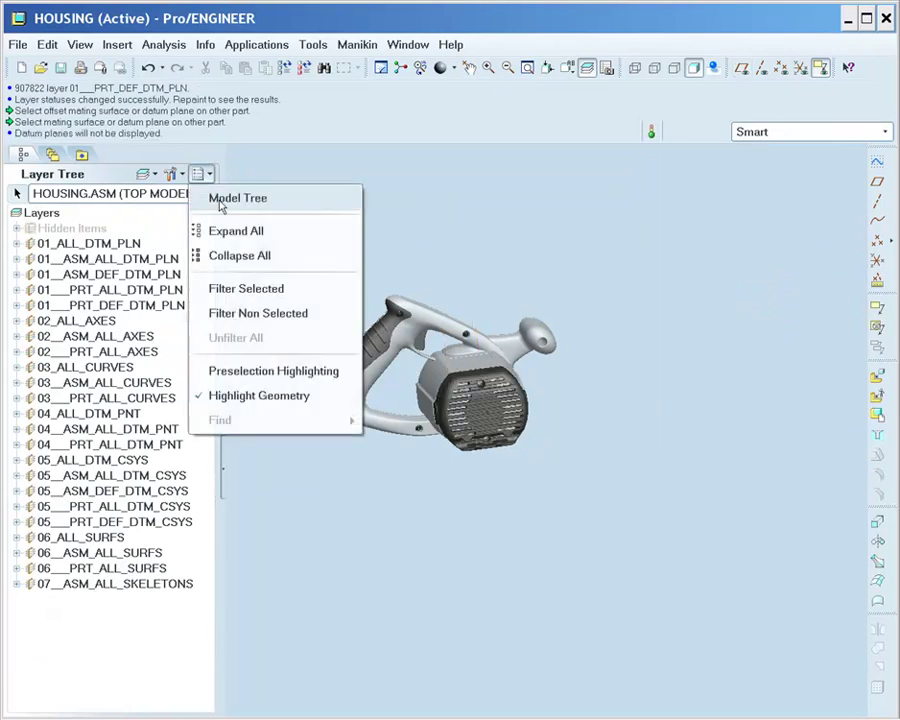
pyautogui.click(218, 199)
pyautogui.scroll(2, 503, 396)
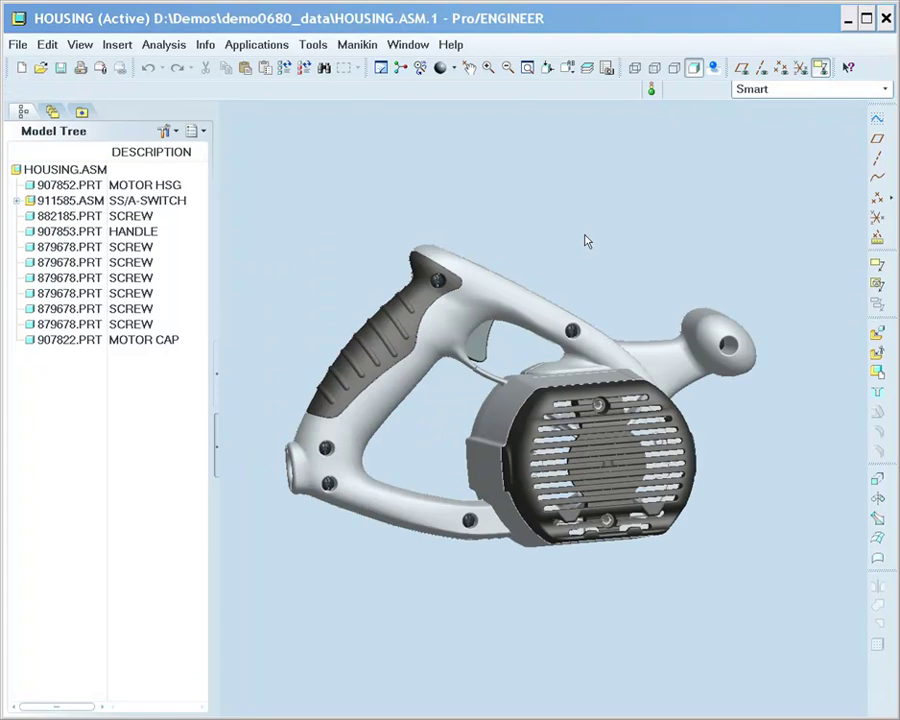
# Copy and paste a handle screw, inserting it into a motor cap hole.
pyautogui.click(572, 331)
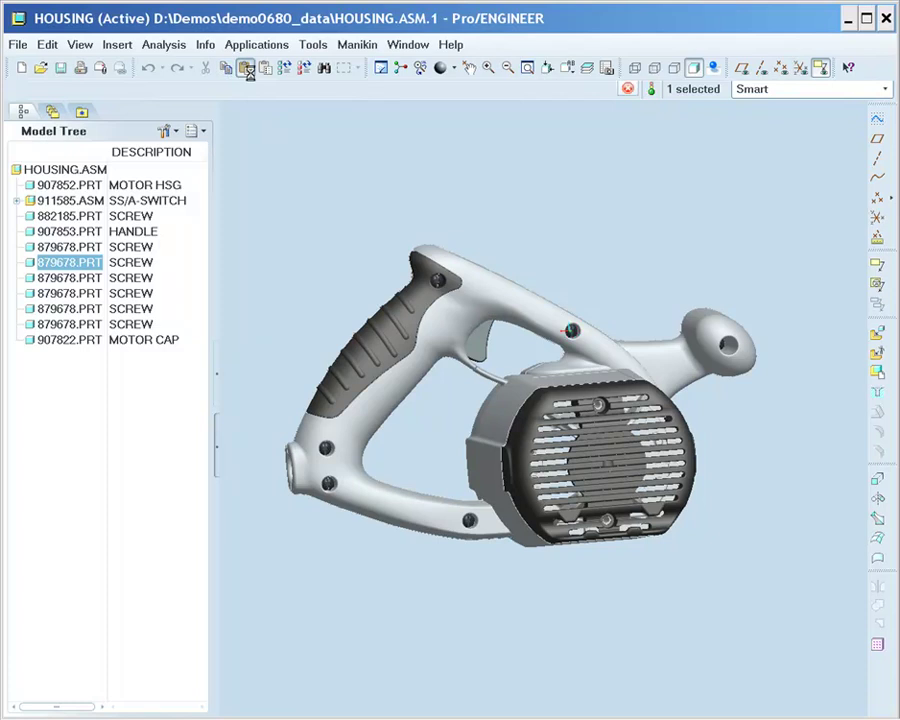
pyautogui.click(248, 72)
pyautogui.click(578, 302)
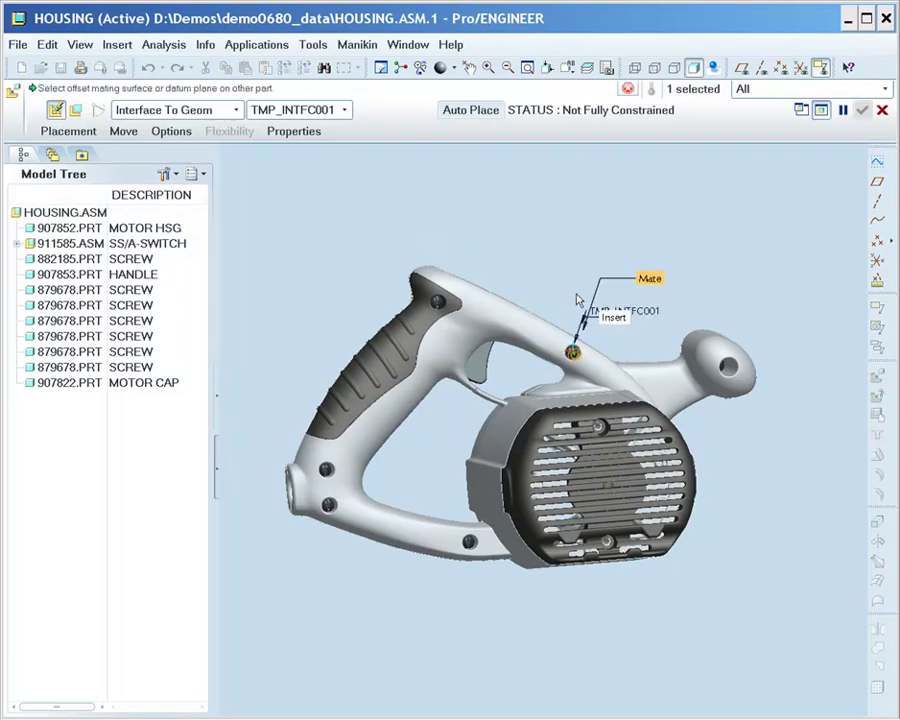
pyautogui.scroll(3, 592, 356)
pyautogui.moveTo(592, 360)
pyautogui.mouseDown(button='middle')
pyautogui.moveTo(576, 342)
pyautogui.moveTo(603, 356)
pyautogui.mouseUp(button='middle')
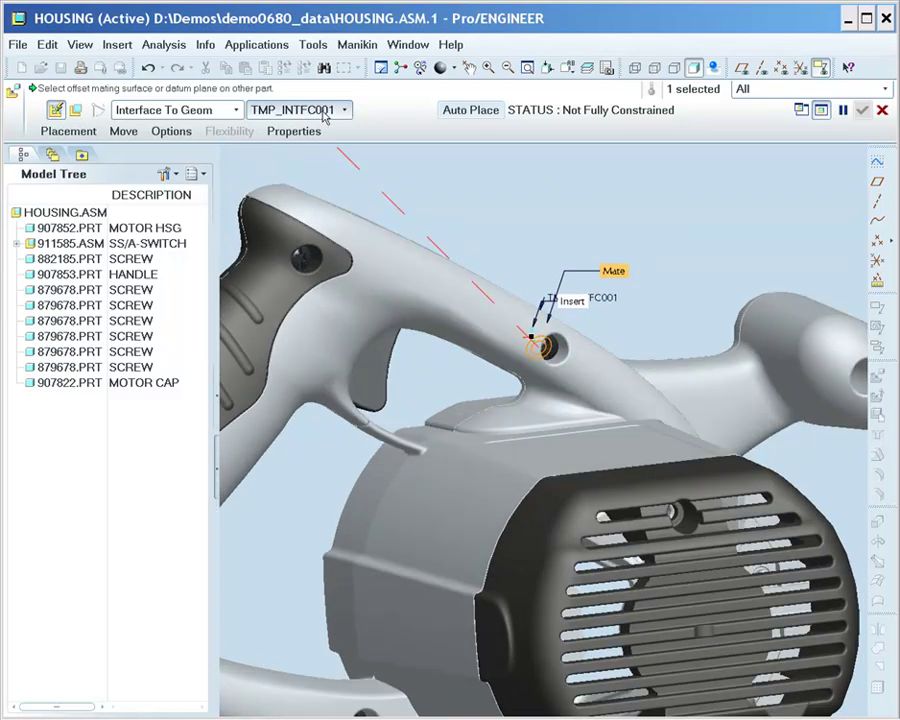
pyautogui.rightClick(575, 297)
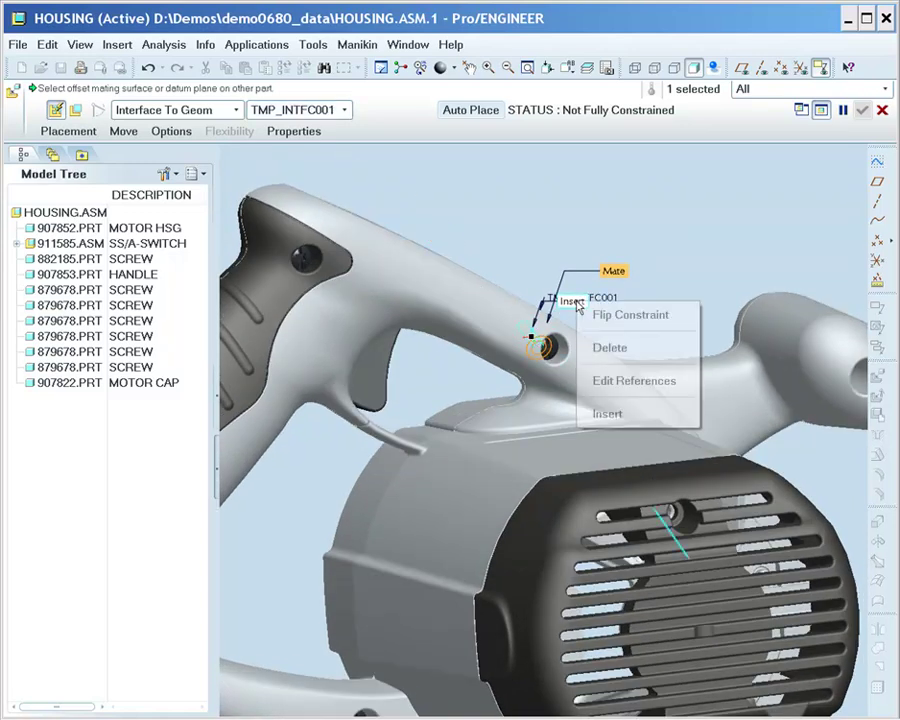
pyautogui.click(607, 414)
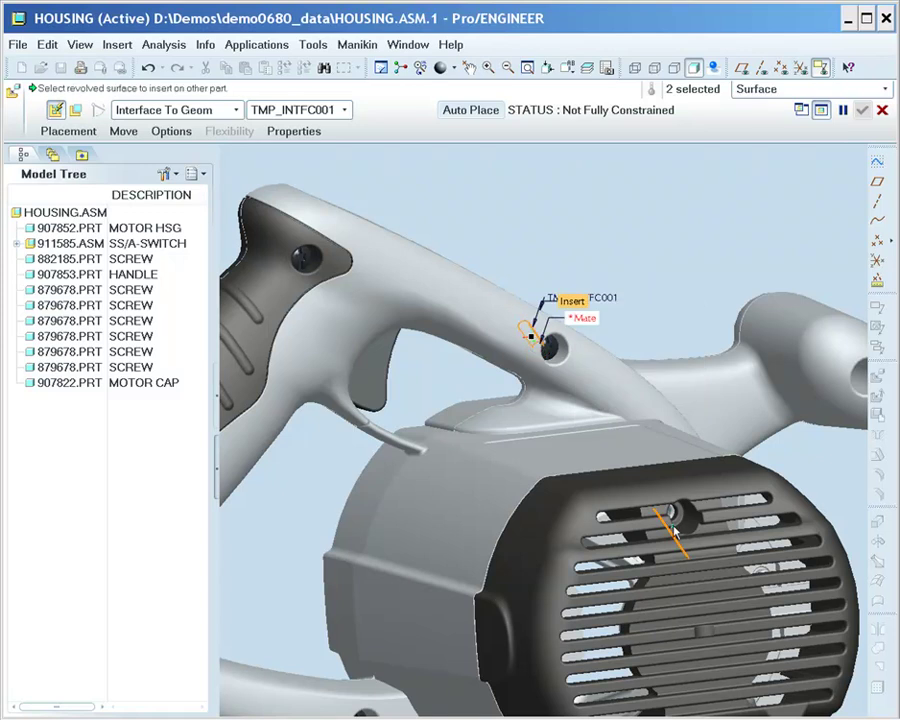
pyautogui.scroll(-3, 679, 515)
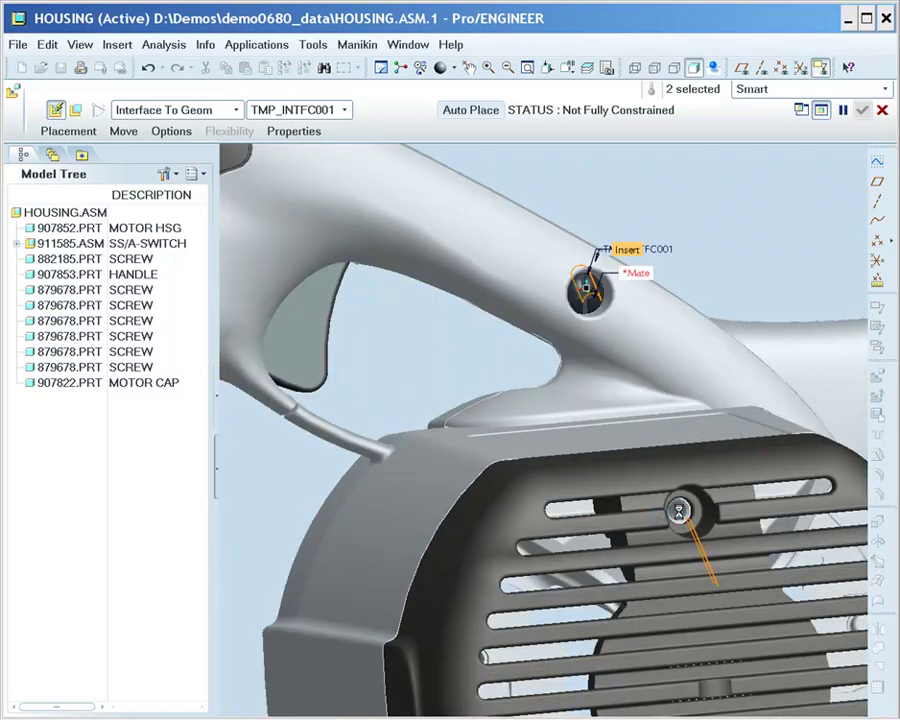
pyautogui.click(679, 515)
pyautogui.moveTo(679, 515); pyautogui.dragTo(669, 500, button='middle')
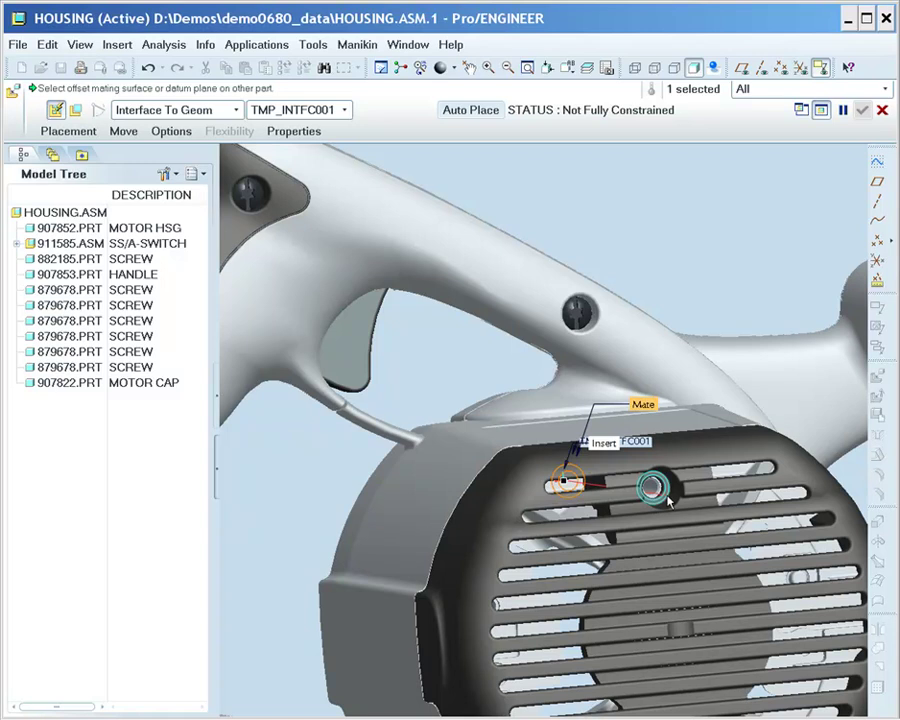
pyautogui.moveTo(665, 503); pyautogui.dragTo(777, 355, button='middle')
# Insert the screw into the lower motor cap hole, mate it to the housing hole, and finish.
pyautogui.rightClick(777, 355)
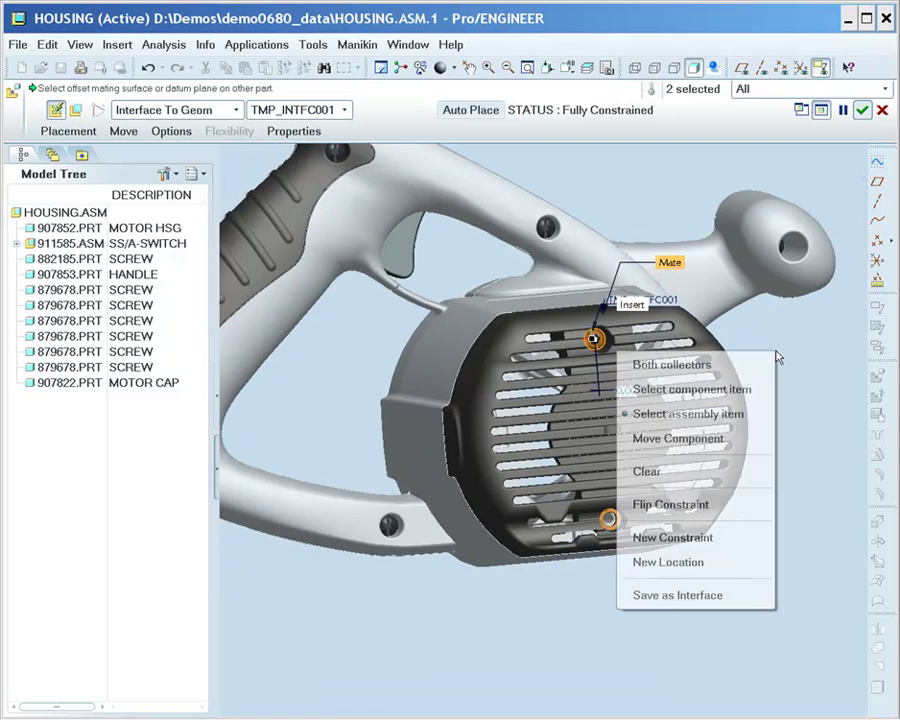
pyautogui.click(742, 566)
pyautogui.scroll(-5, 604, 505)
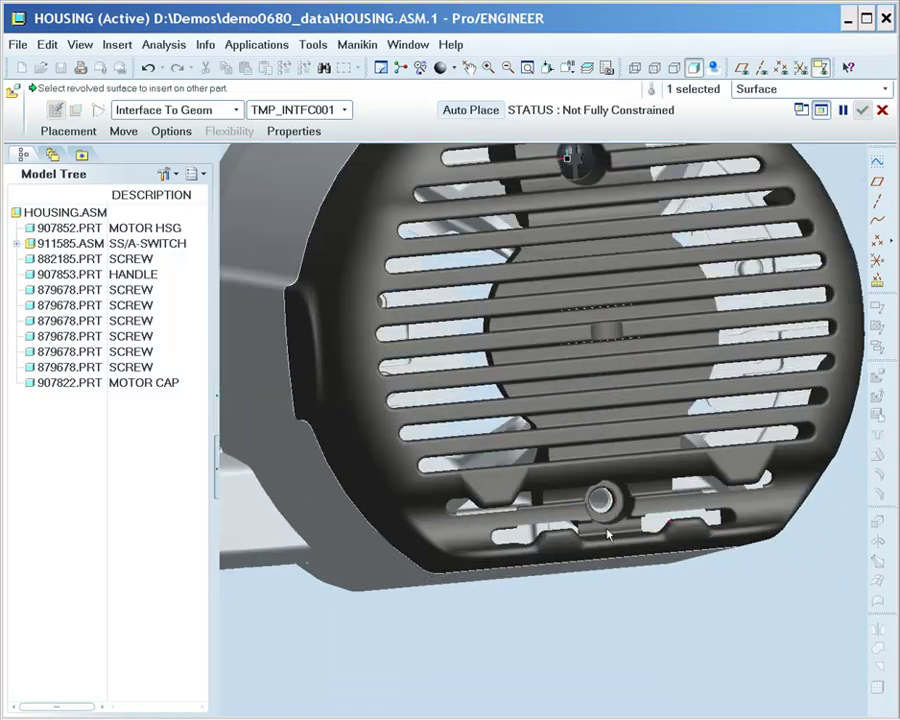
pyautogui.click(603, 504)
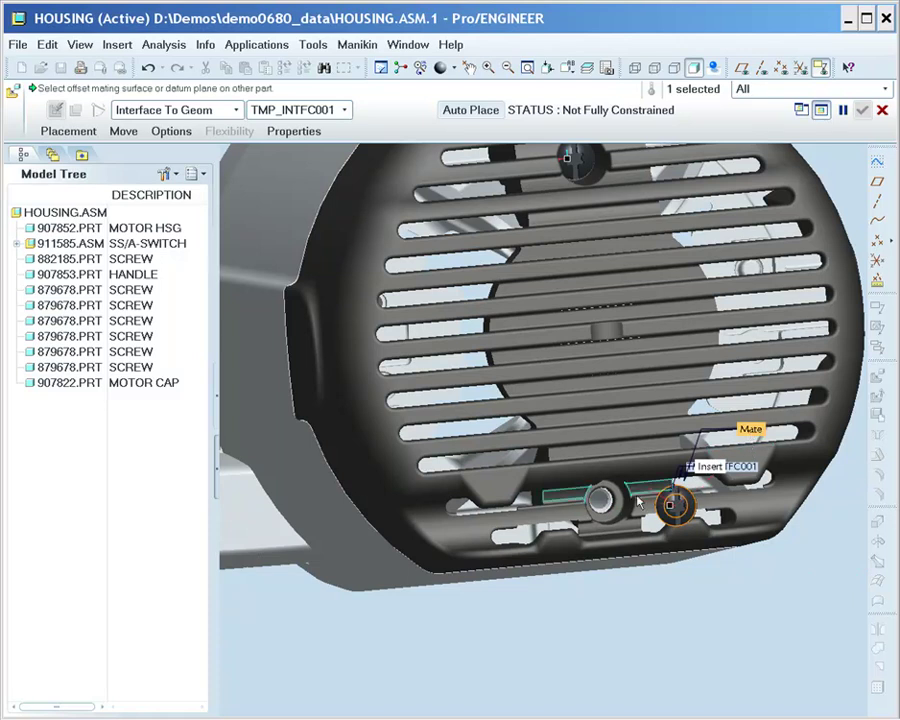
pyautogui.click(621, 504)
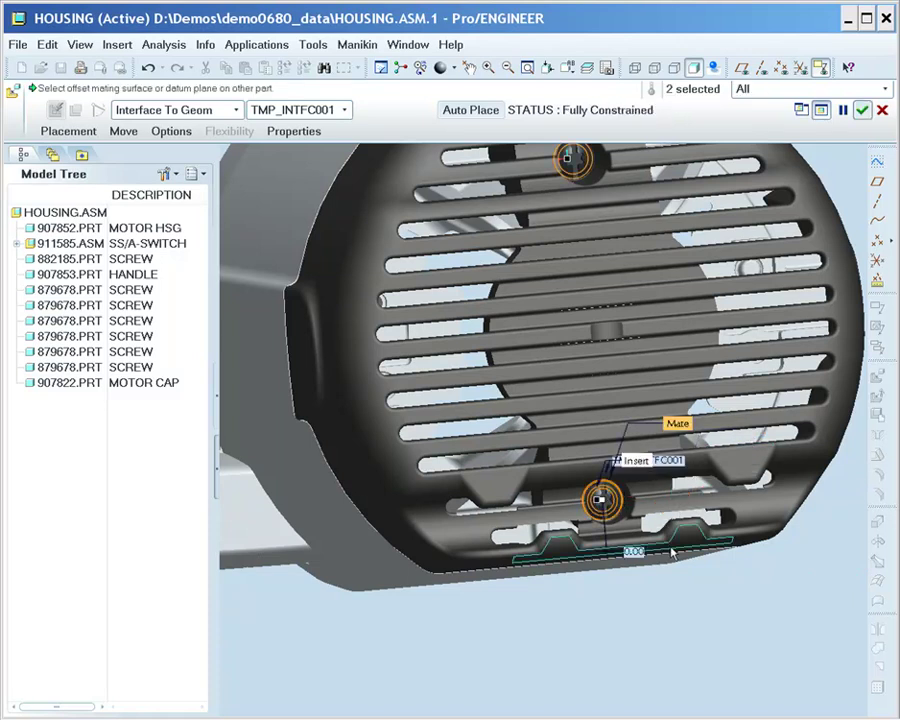
pyautogui.scroll(-5, 729, 573)
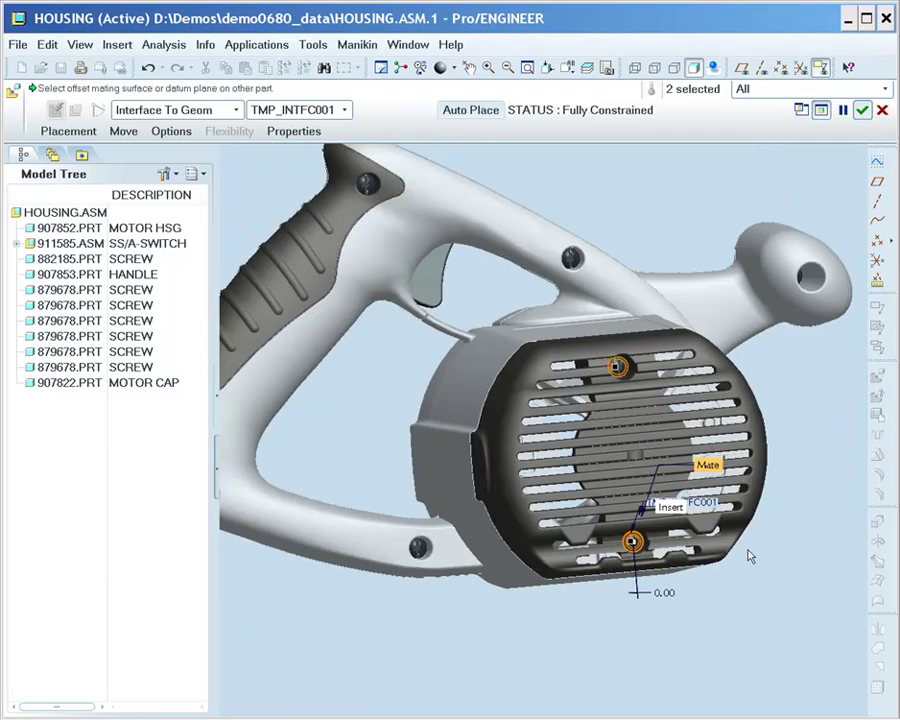
pyautogui.moveTo(751, 557); pyautogui.dragTo(780, 530, button='middle')
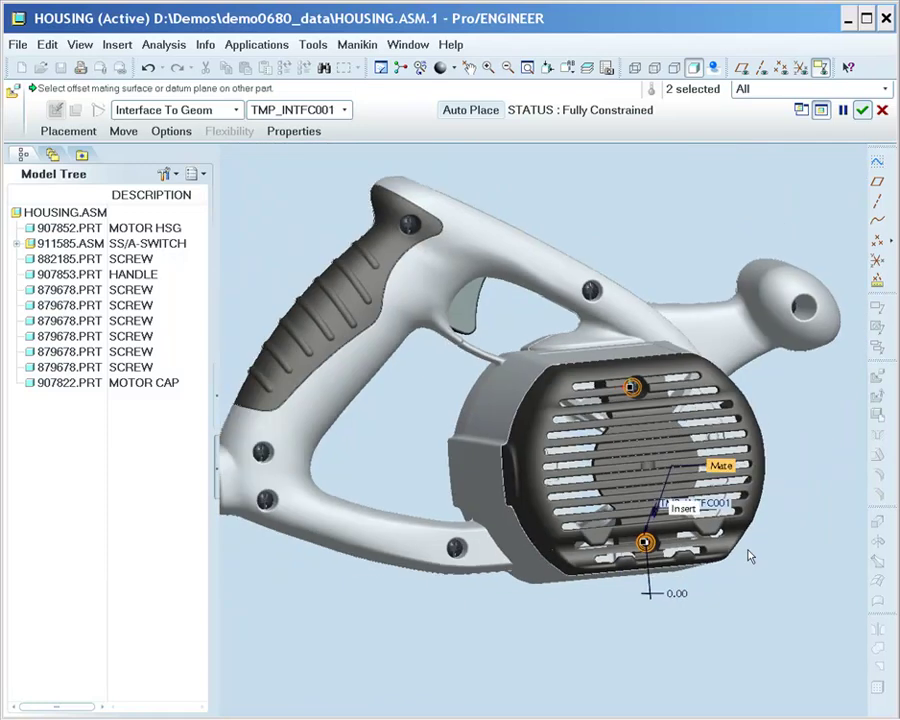
pyautogui.click(862, 111)
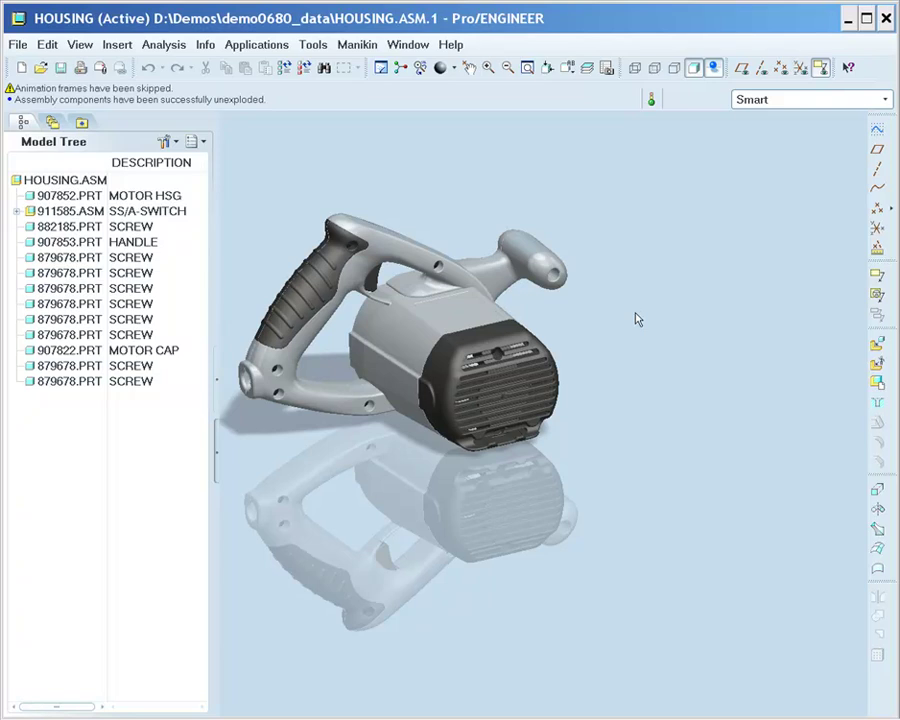
# Select the eight screws in the Model Tree, leaving out the MOTOR CAP.
pyautogui.click(67, 257)
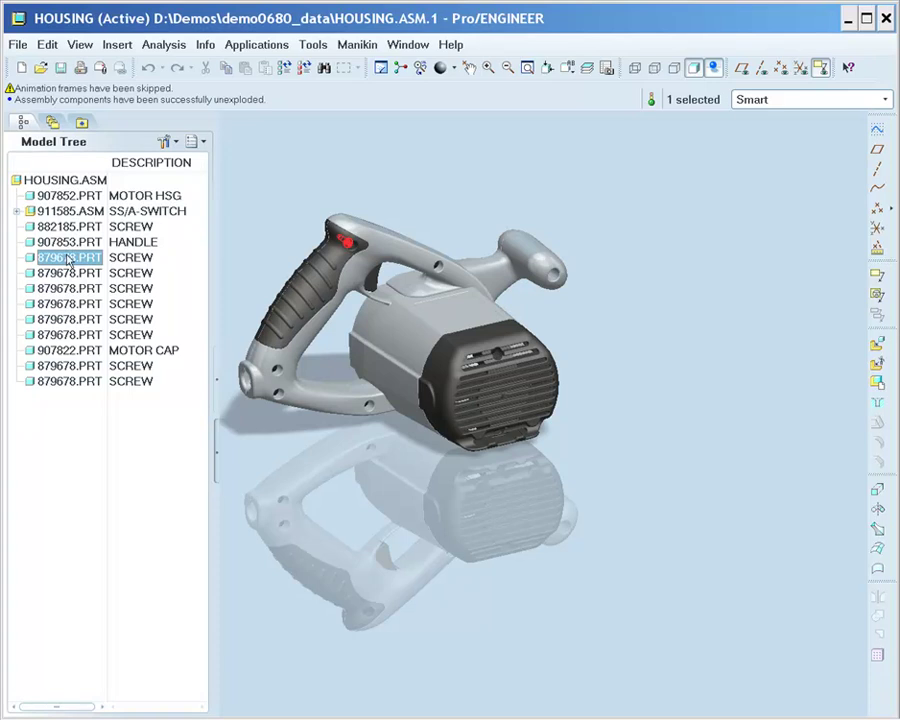
pyautogui.keyDown('shift'); pyautogui.click(68, 381); pyautogui.keyUp('shift')
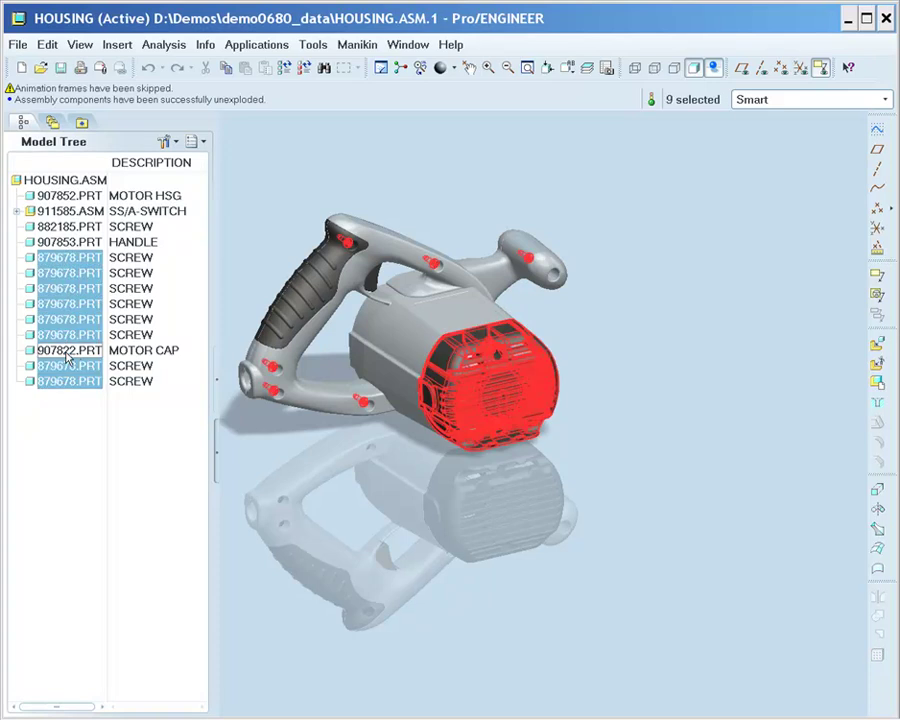
pyautogui.keyDown('ctrl'); pyautogui.click(68, 350); pyautogui.keyUp('ctrl')
# Create an explode state named 'housing' in View Manager and edit its positions.
pyautogui.click(606, 67)
pyautogui.click(785, 160)
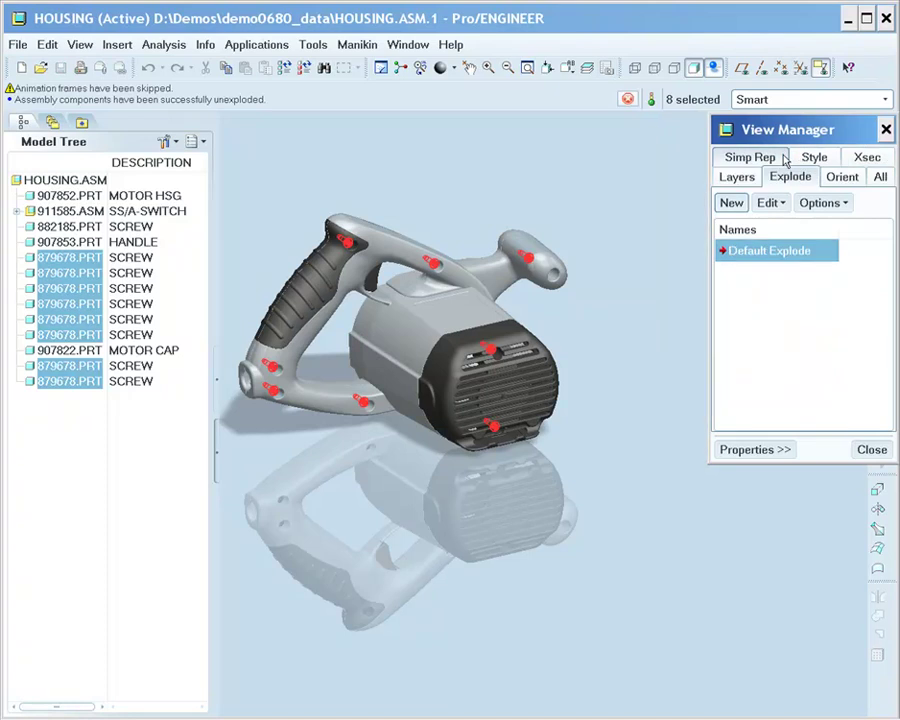
pyautogui.click(731, 202)
pyautogui.write('hous')
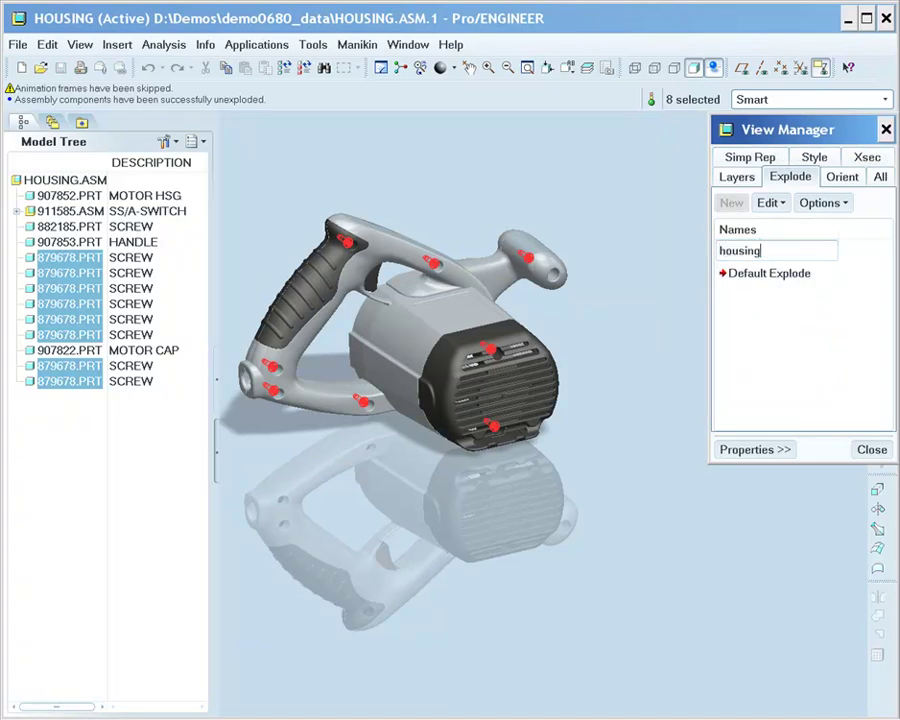
pyautogui.write('ing')
pyautogui.press('Return')
pyautogui.rightClick(744, 255)
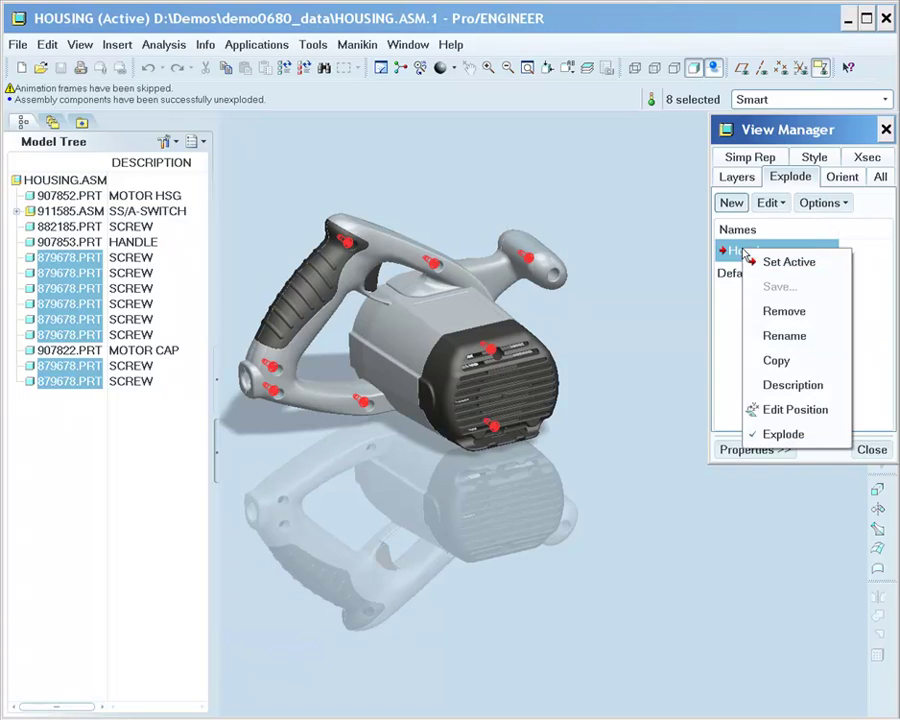
pyautogui.click(790, 410)
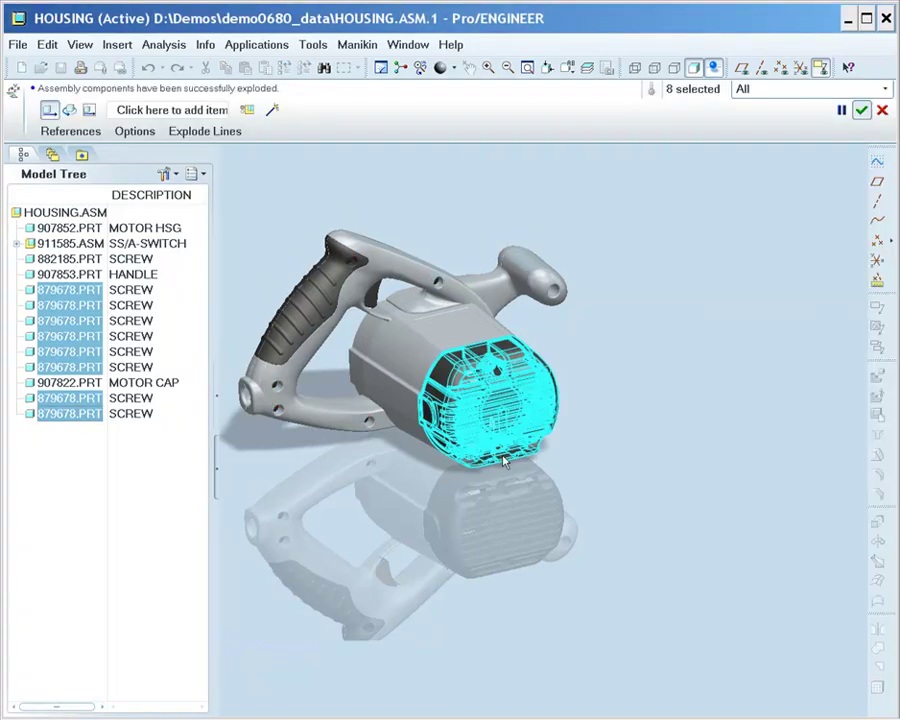
# Drag the screws to the lower right, move handle and motor cap away, and raise the handle.
pyautogui.moveTo(494, 482); pyautogui.dragTo(743, 683)
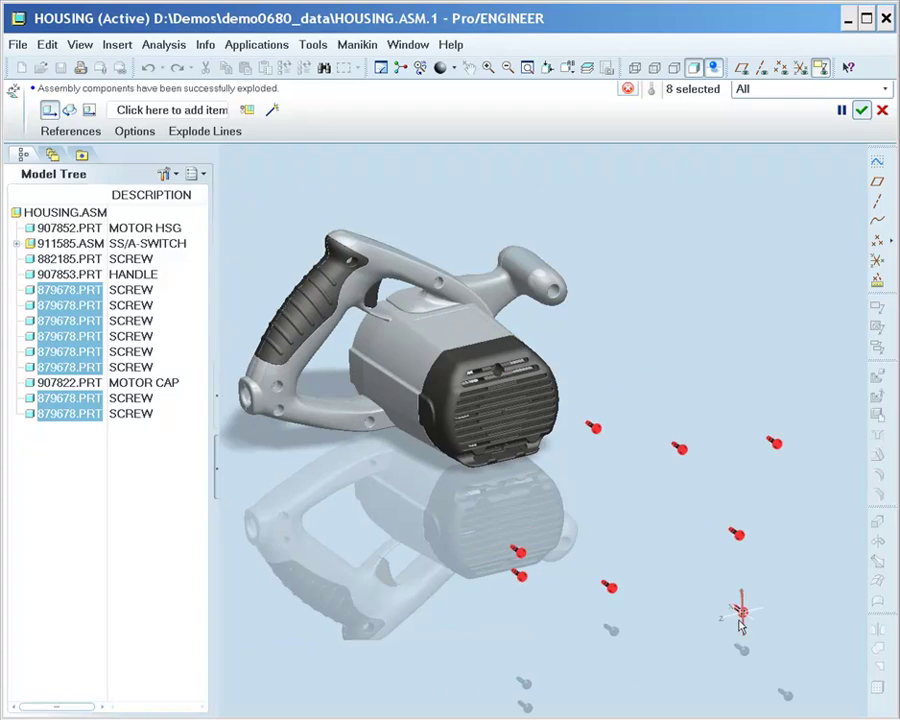
pyautogui.click(350, 307)
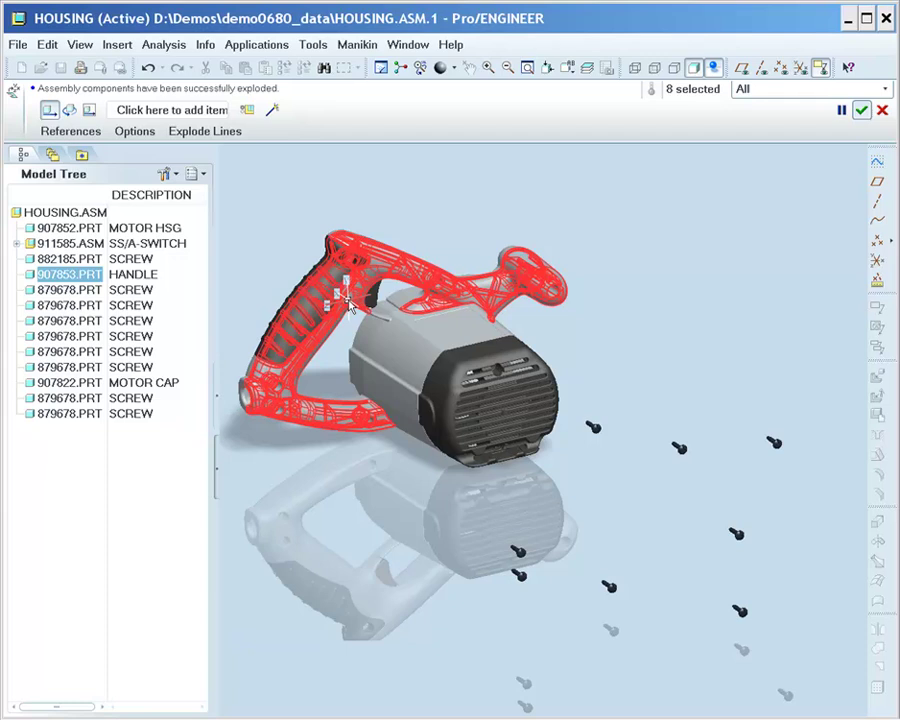
pyautogui.keyDown('ctrl'); pyautogui.click(455, 378); pyautogui.keyUp('ctrl')
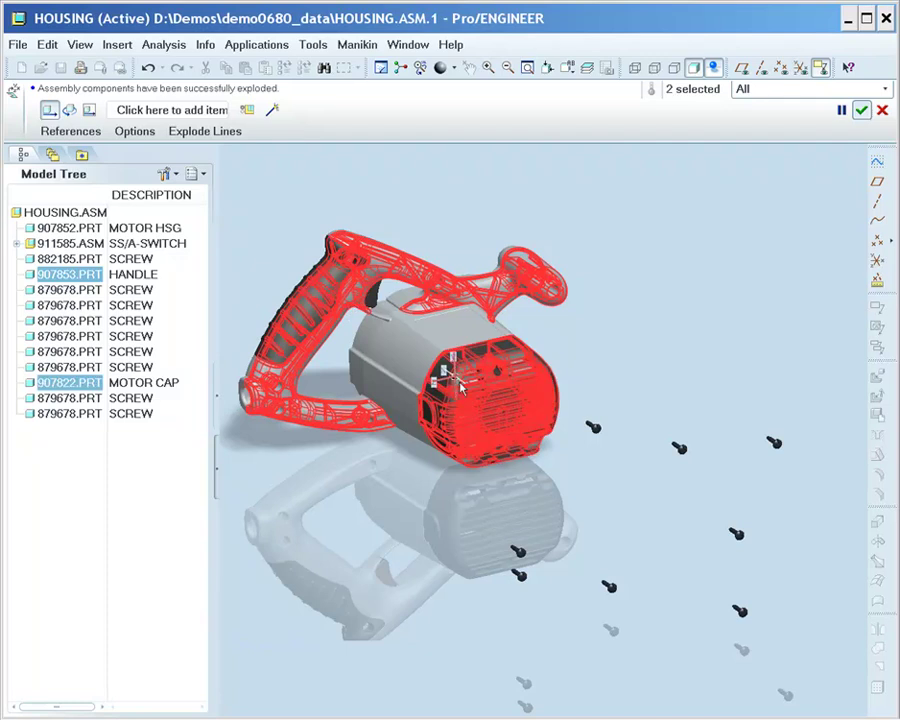
pyautogui.moveTo(463, 388); pyautogui.dragTo(610, 498)
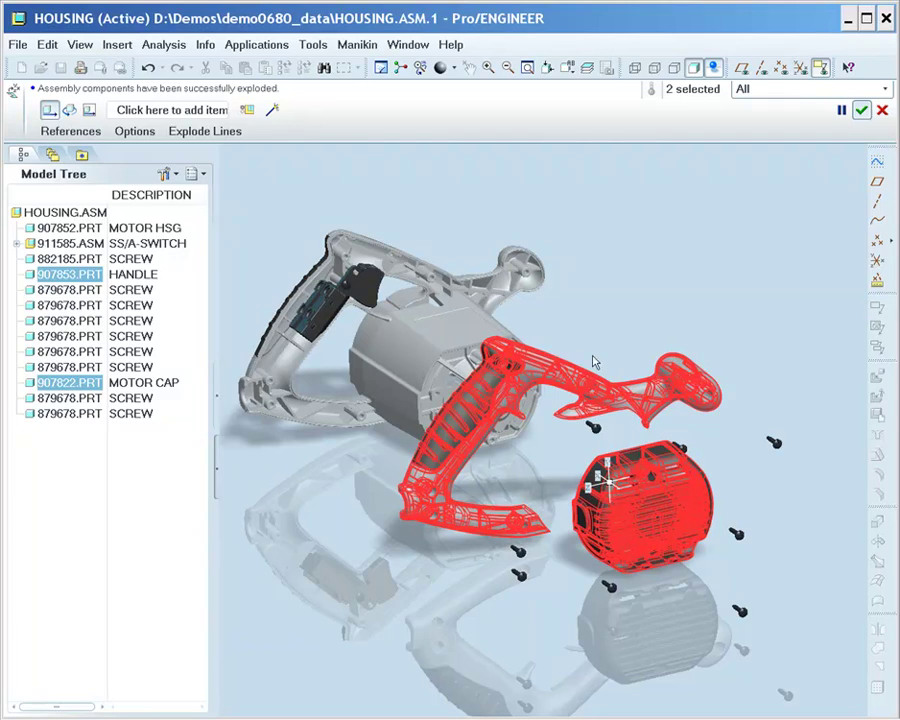
pyautogui.click(574, 374)
pyautogui.moveTo(574, 374); pyautogui.dragTo(558, 168)
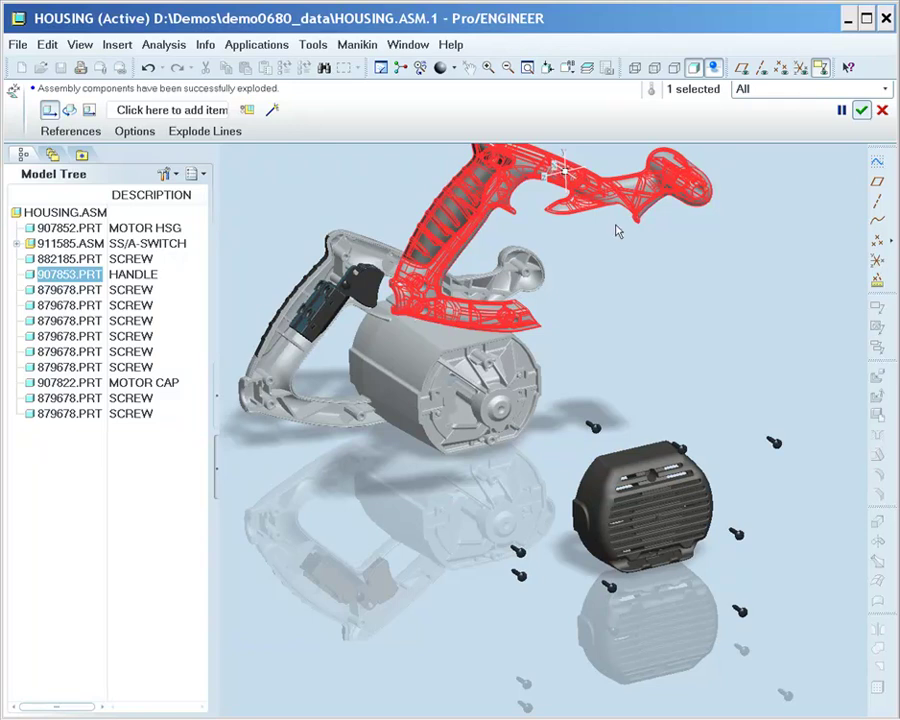
pyautogui.click(861, 110)
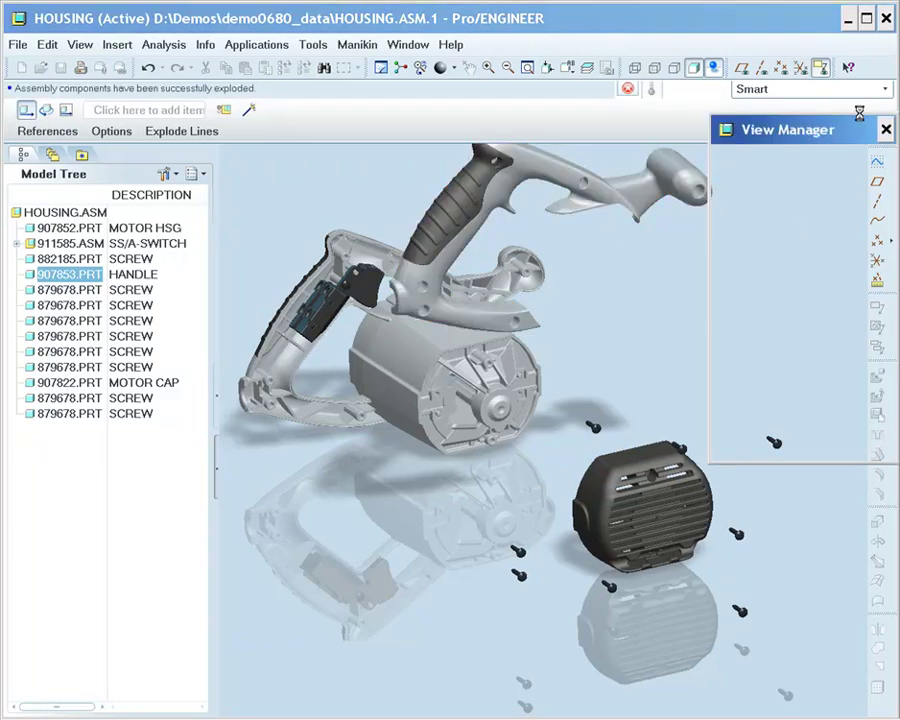
# Save the modified Housing explode state.
pyautogui.rightClick(738, 259)
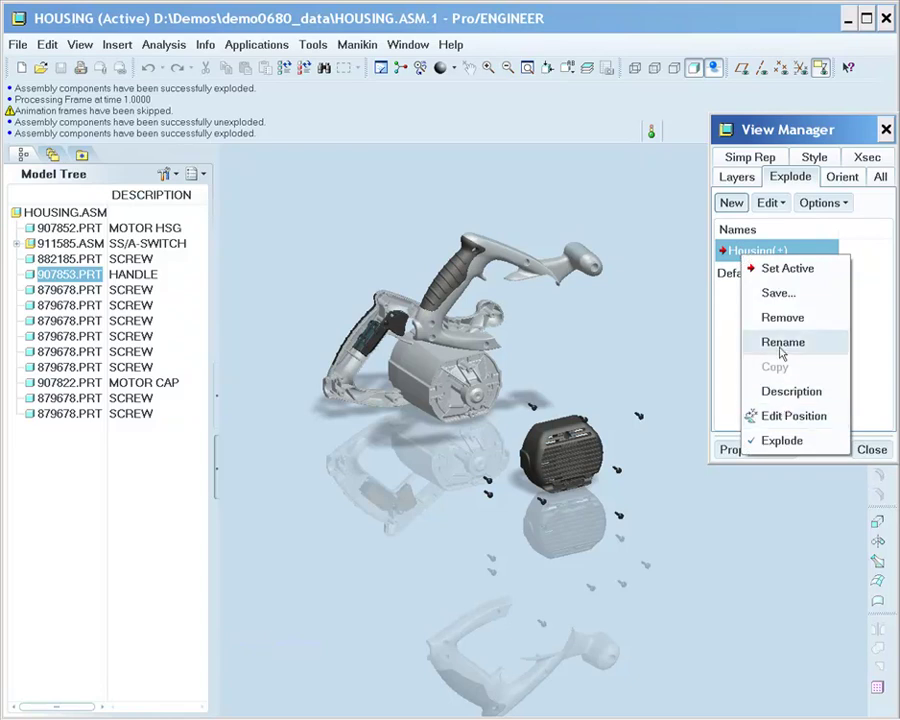
pyautogui.click(784, 293)
pyautogui.click(752, 319)
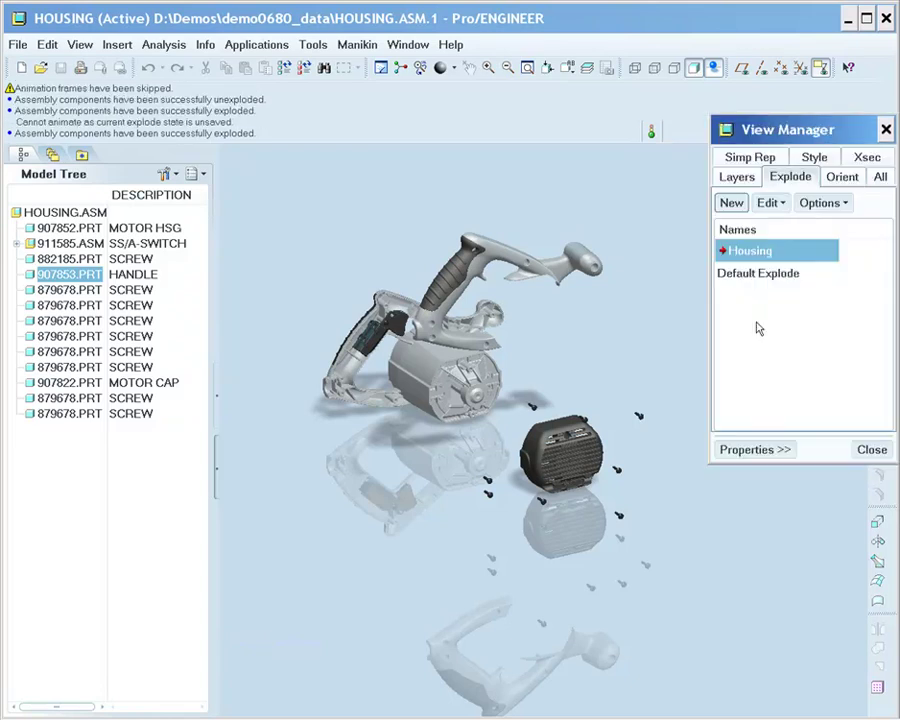
# Set the explode animation maximum to 4 seconds in Model Display settings.
pyautogui.click(80, 45)
pyautogui.moveTo(177, 472)
pyautogui.click(305, 469)
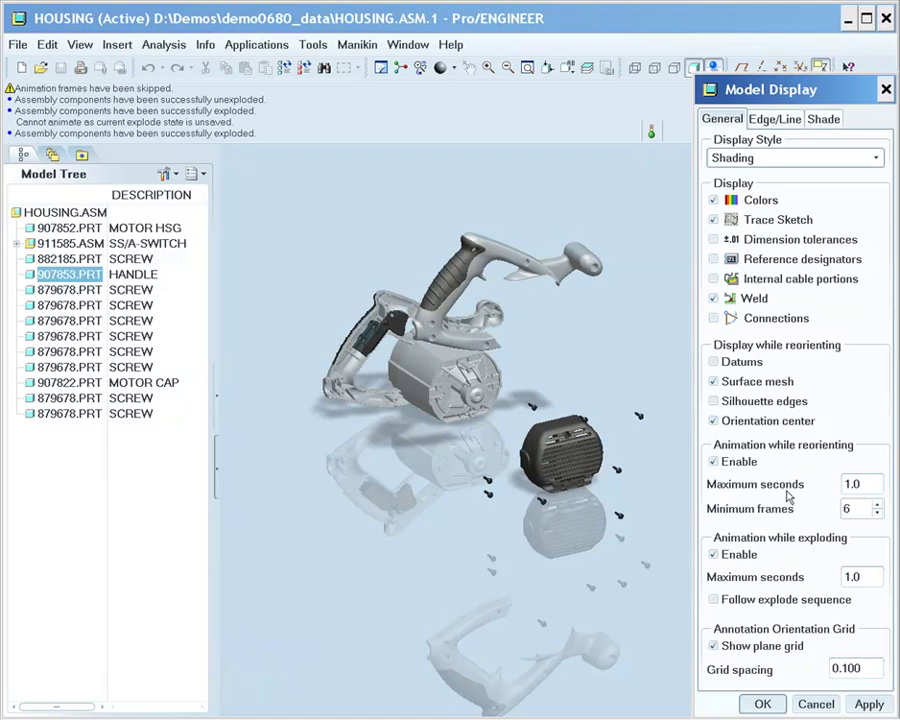
pyautogui.moveTo(872, 576); pyautogui.dragTo(802, 574)
pyautogui.write('4')
pyautogui.click(762, 704)
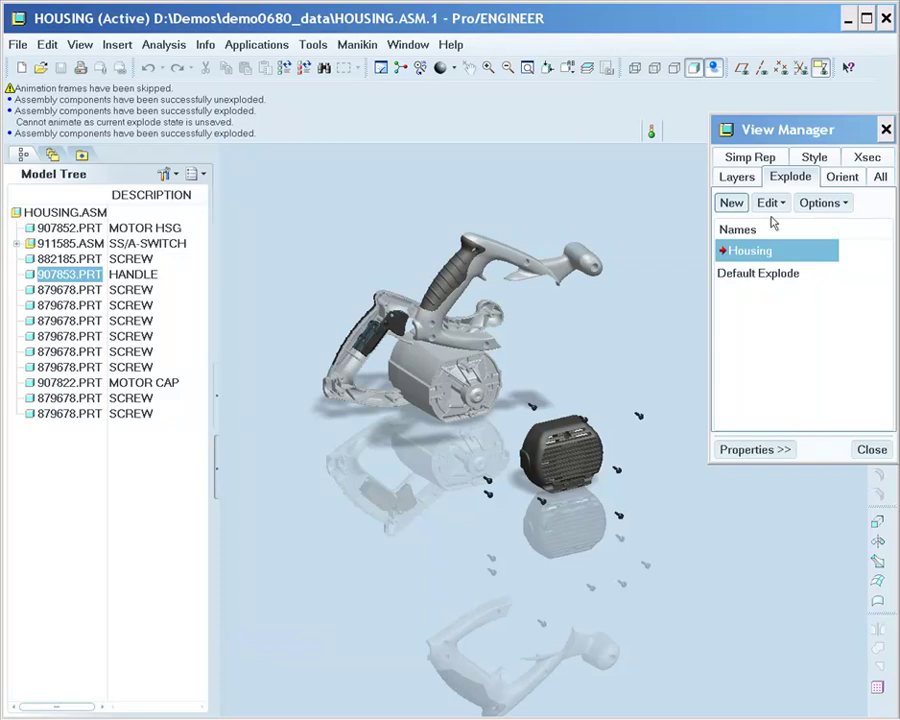
# Play the Housing explode animation twice, then close View Manager.
pyautogui.rightClick(763, 251)
pyautogui.click(800, 446)
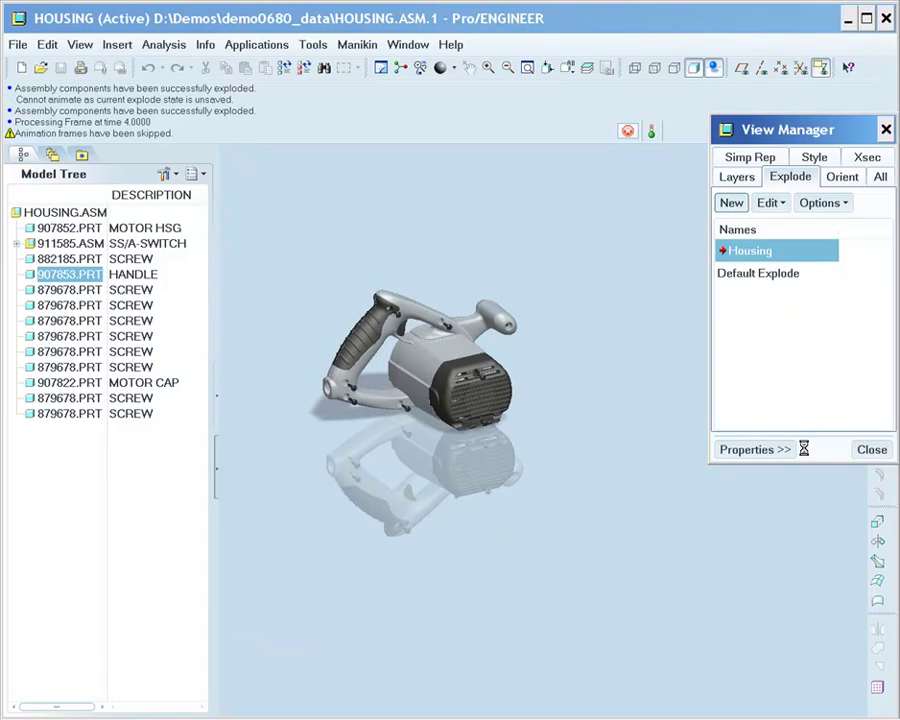
pyautogui.rightClick(766, 258)
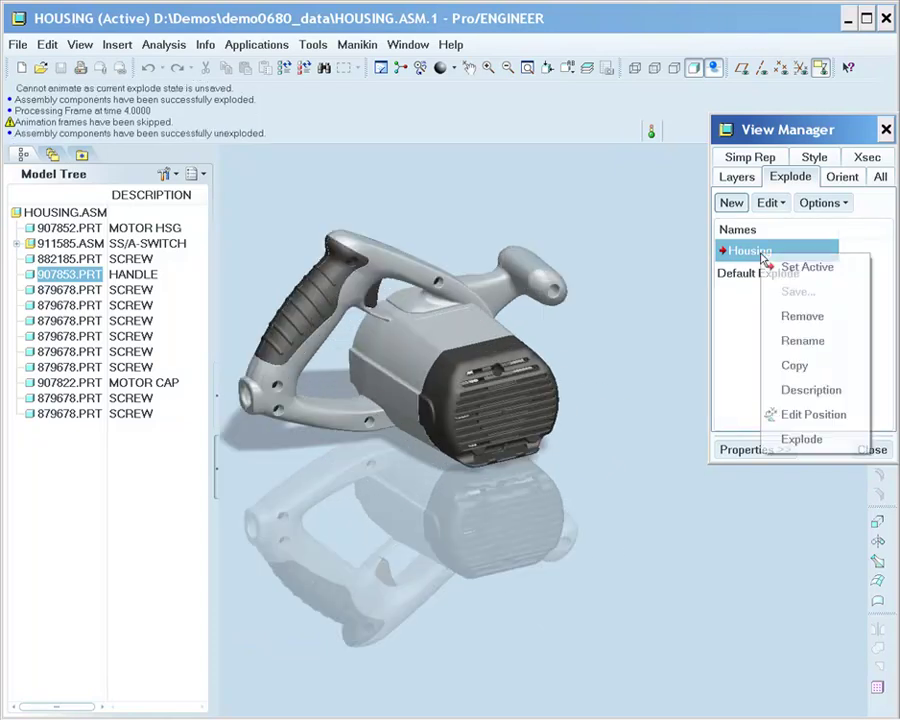
pyautogui.click(795, 438)
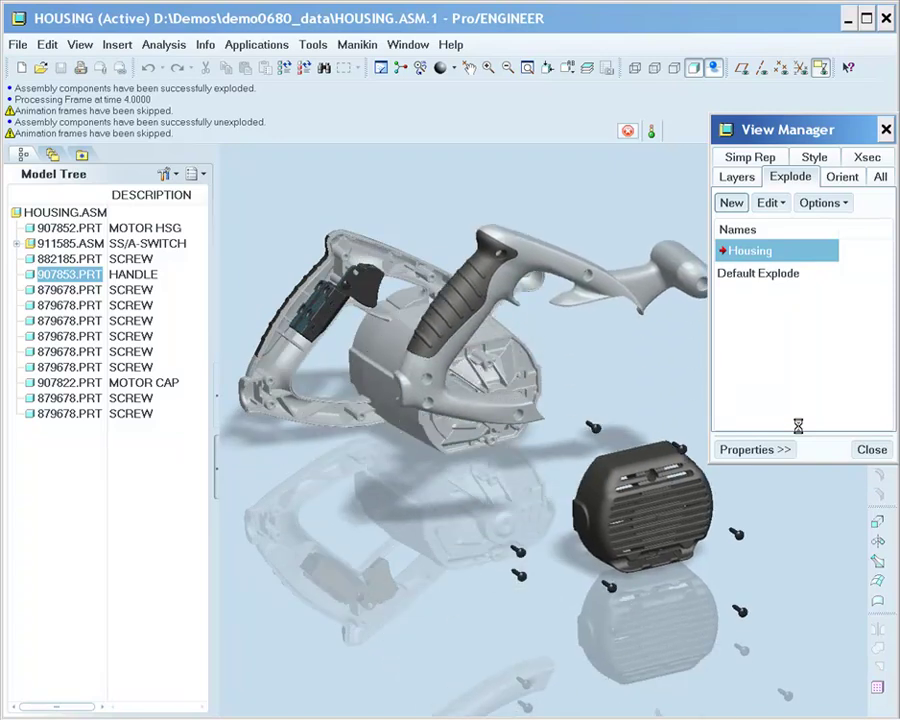
pyautogui.click(866, 451)
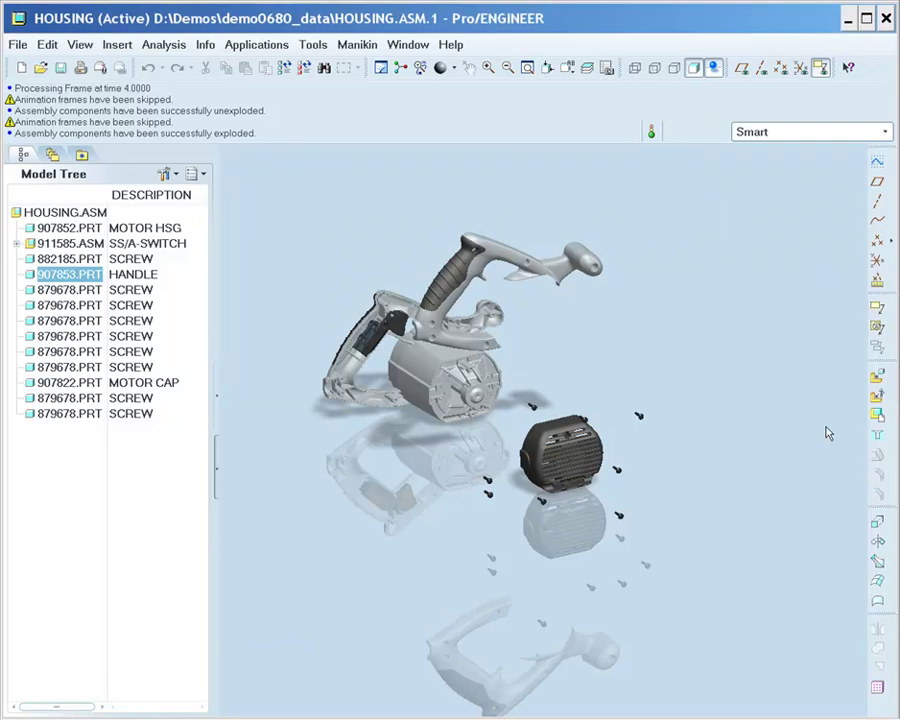